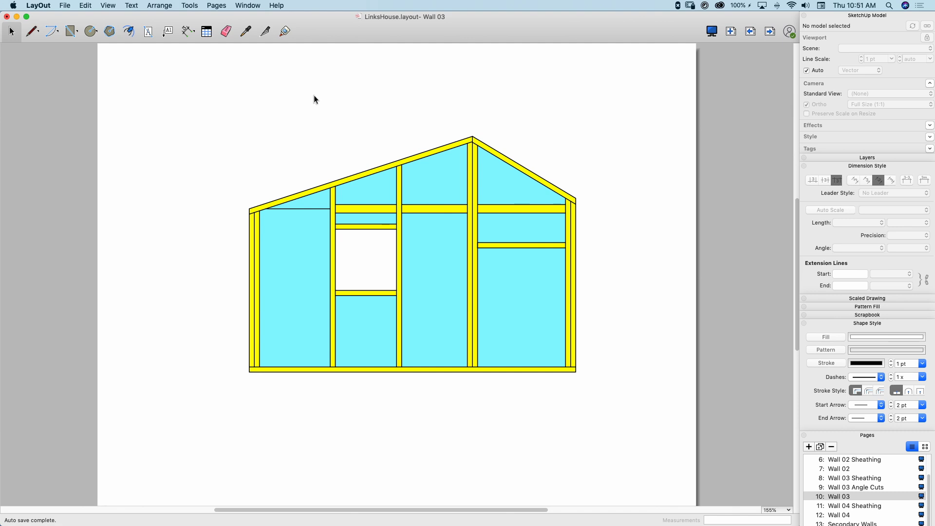
# - Switch the Dimension tool to Angular and toggle Grid Snap from the Arrange menu
pyautogui.click(188, 32)
pyautogui.click(195, 33)
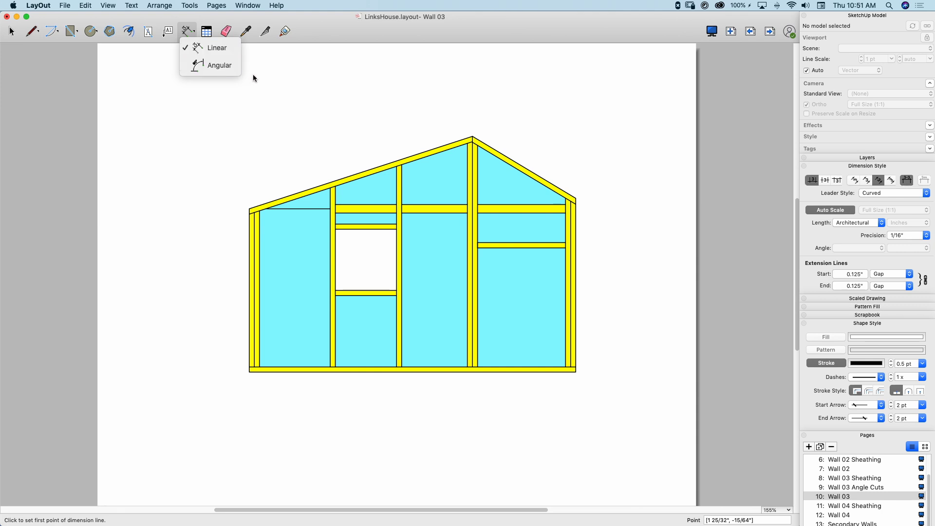
pyautogui.click(218, 66)
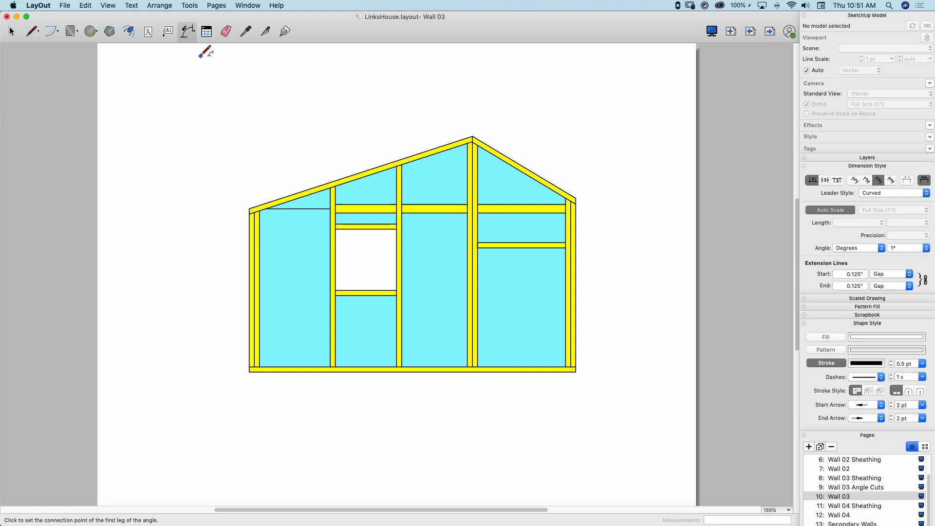
pyautogui.click(160, 6)
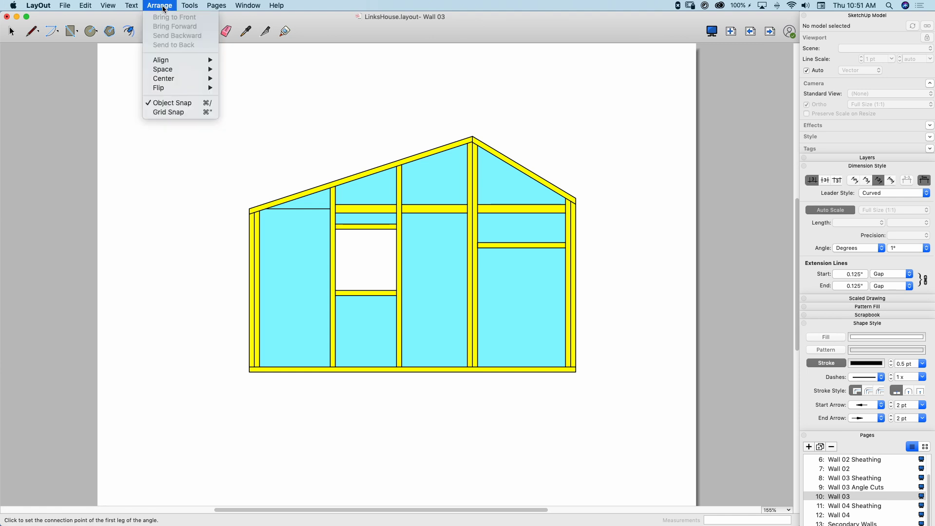
pyautogui.click(168, 113)
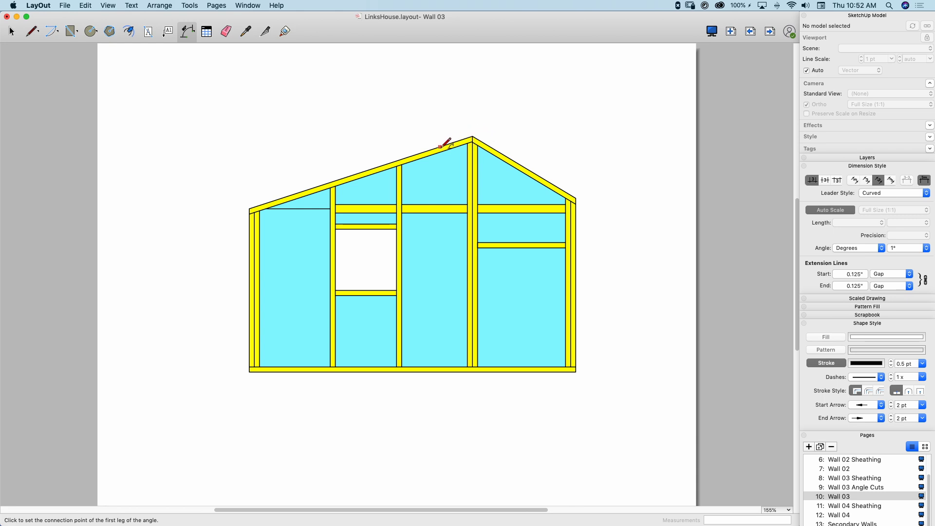
# - Dimension the 72° roof-peak angle between the peak stud and the left roof corner
pyautogui.click(473, 137)
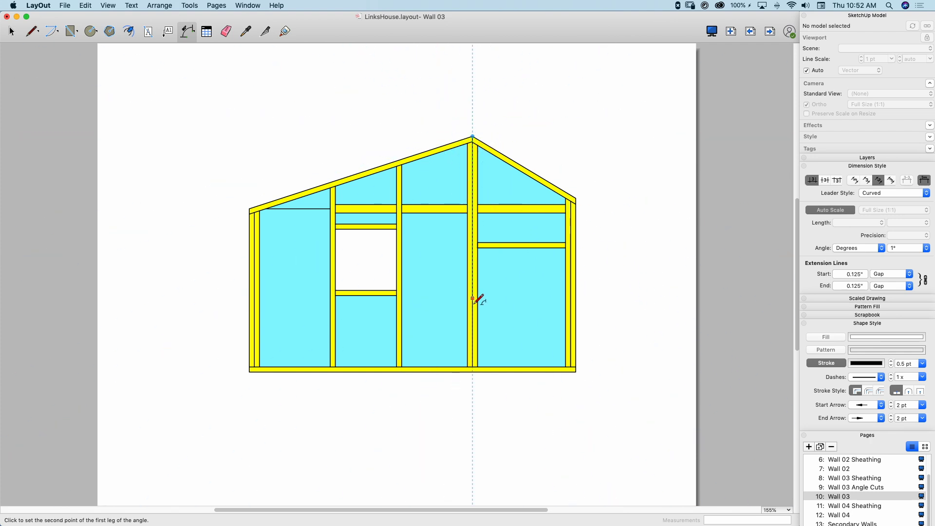
pyautogui.click(473, 221)
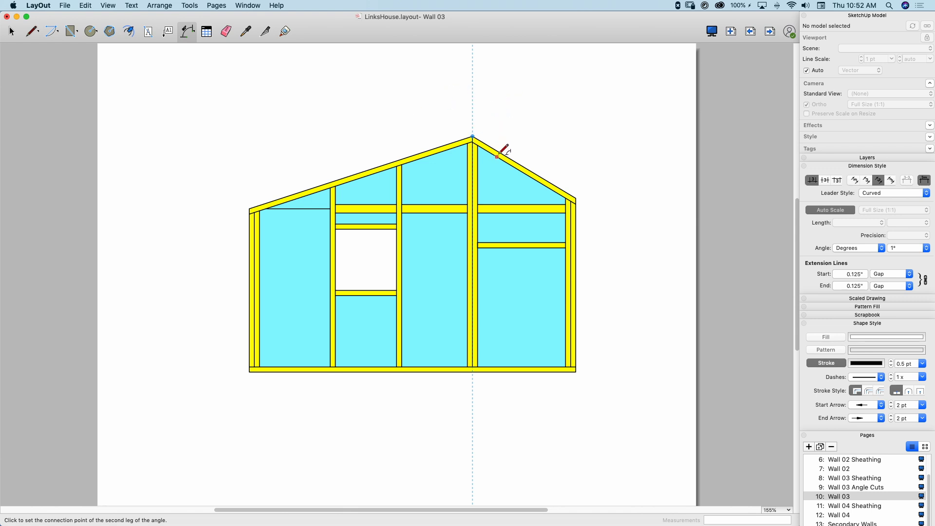
pyautogui.click(473, 136)
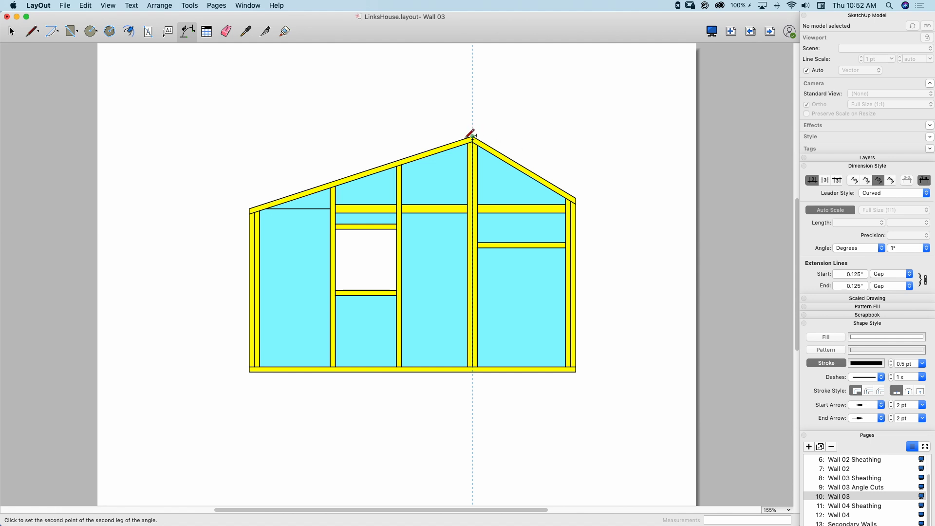
pyautogui.click(250, 208)
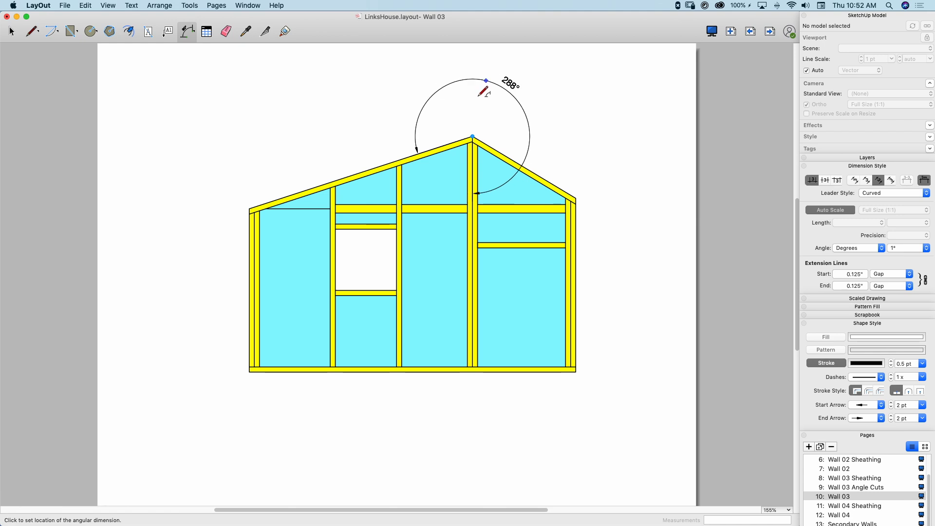
pyautogui.click(439, 170)
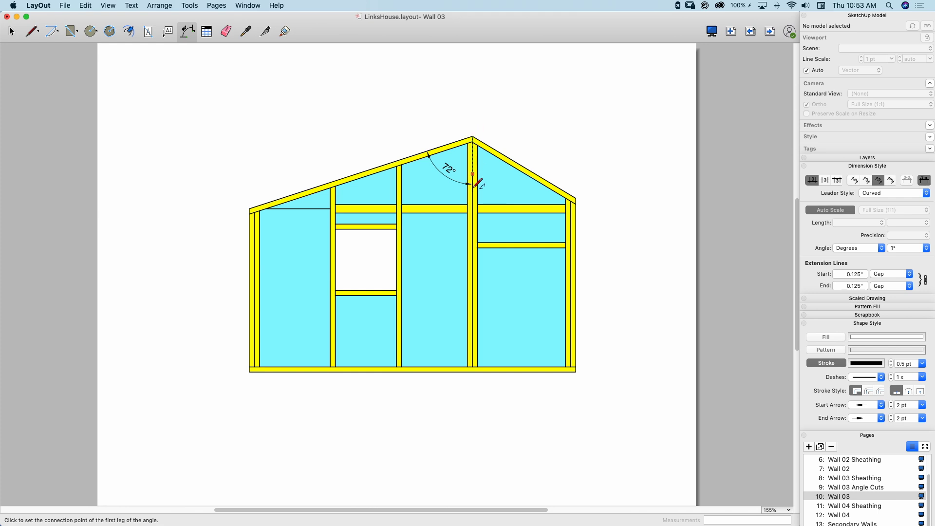
# - Add a 31° angle at the apex from horizontal to the right roof slope, then choose Linear dimensions
pyautogui.click(472, 136)
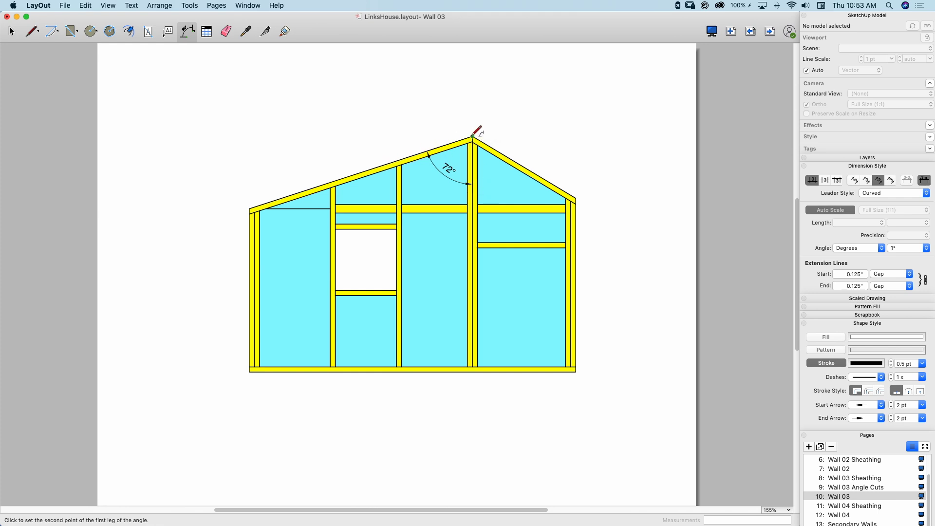
pyautogui.click(617, 136)
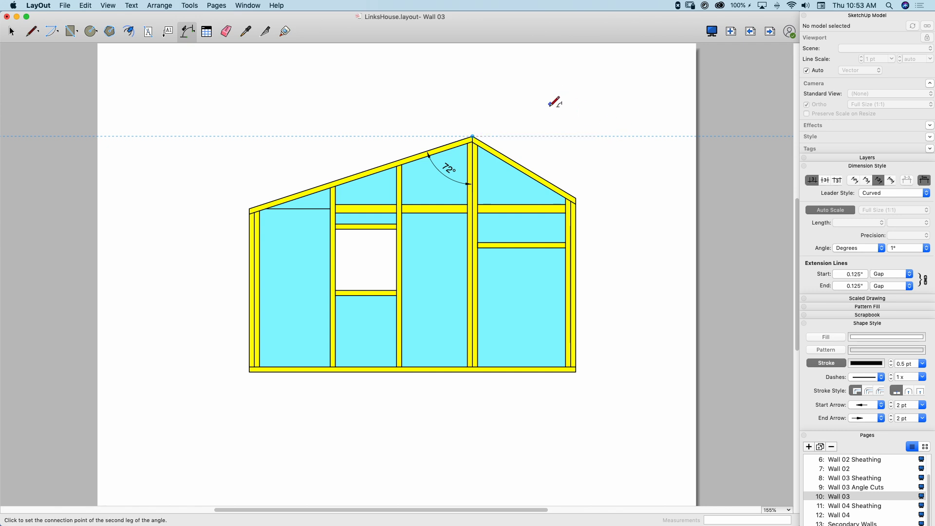
pyautogui.click(472, 136)
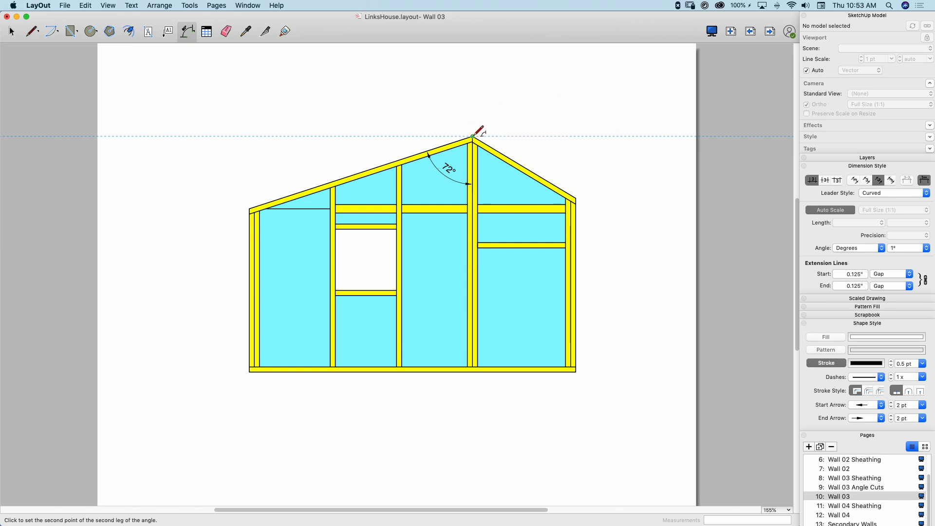
pyautogui.click(576, 198)
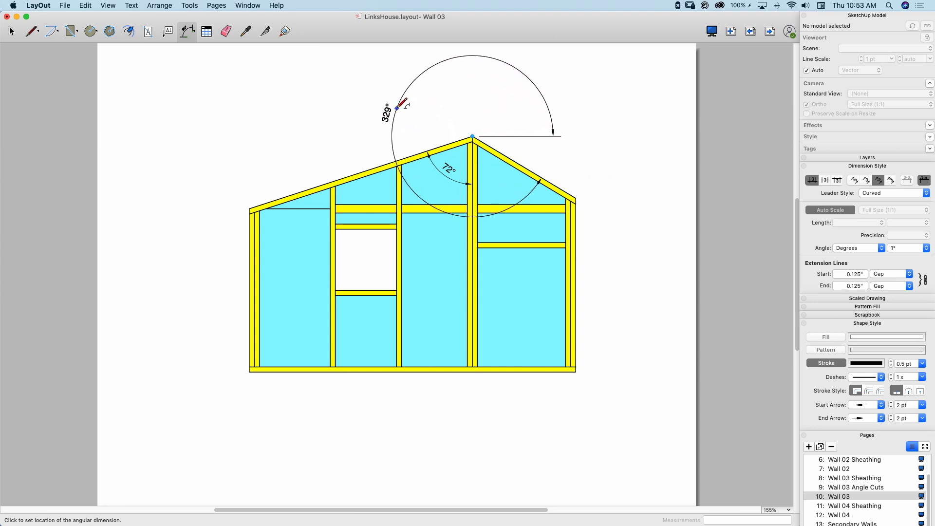
pyautogui.click(531, 158)
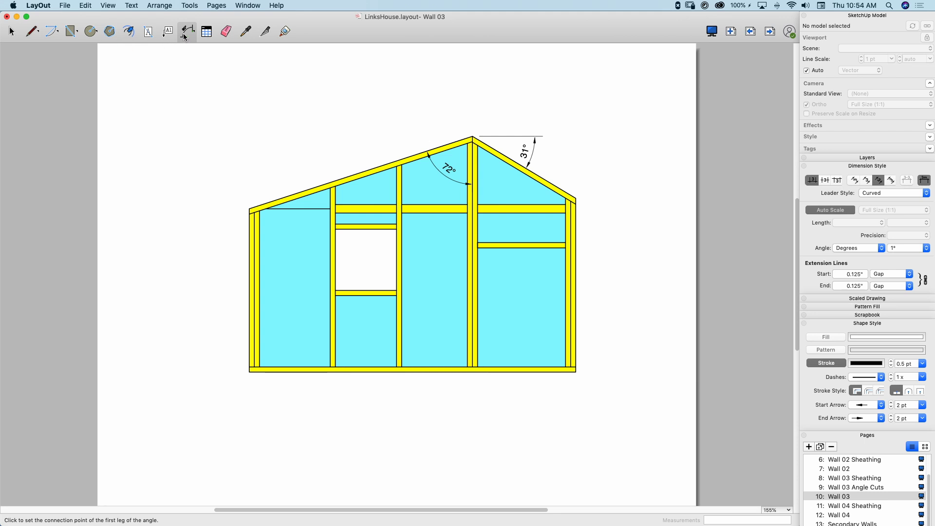
pyautogui.moveTo(186, 35); pyautogui.dragTo(197, 47)
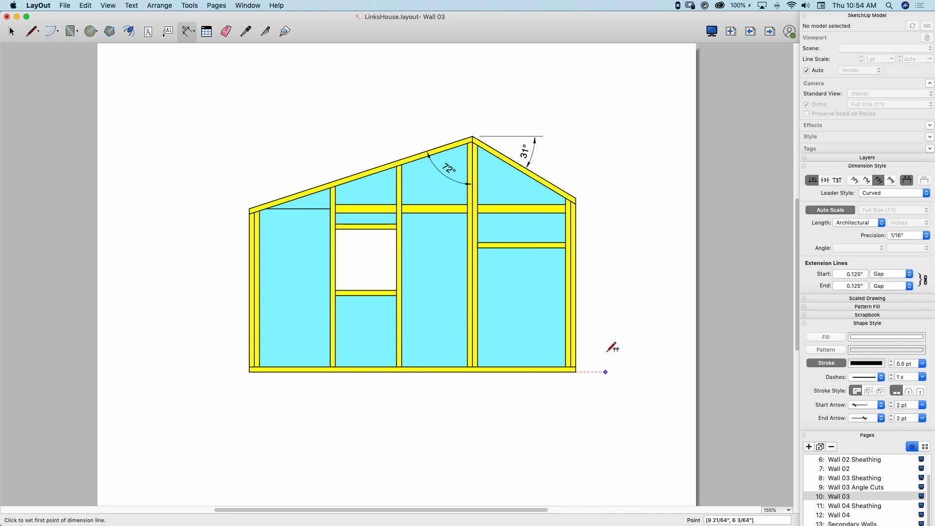
# - Dimension from the bottom-right corner to the studs and left corner: 2'-4 7/8", 4'-3 3/16", 5'-10 11/16", 7'-9"
pyautogui.click(576, 371)
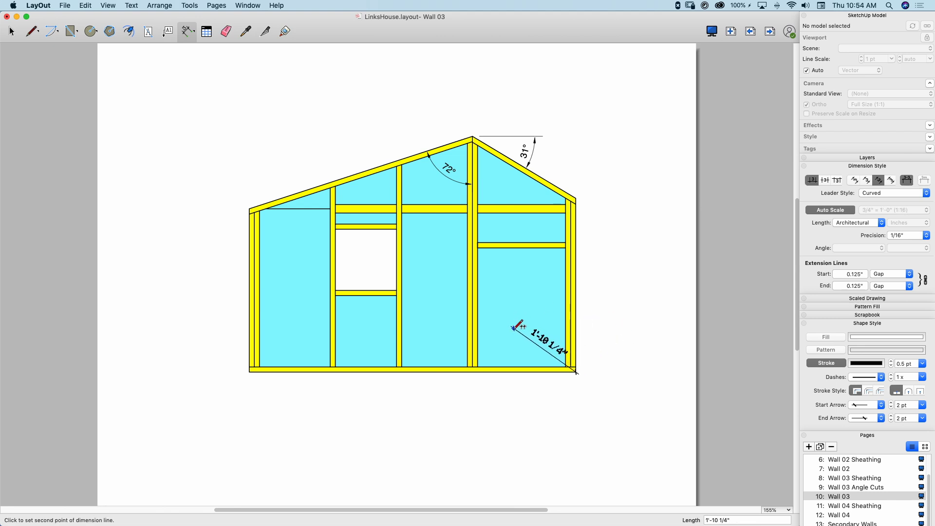
pyautogui.click(477, 366)
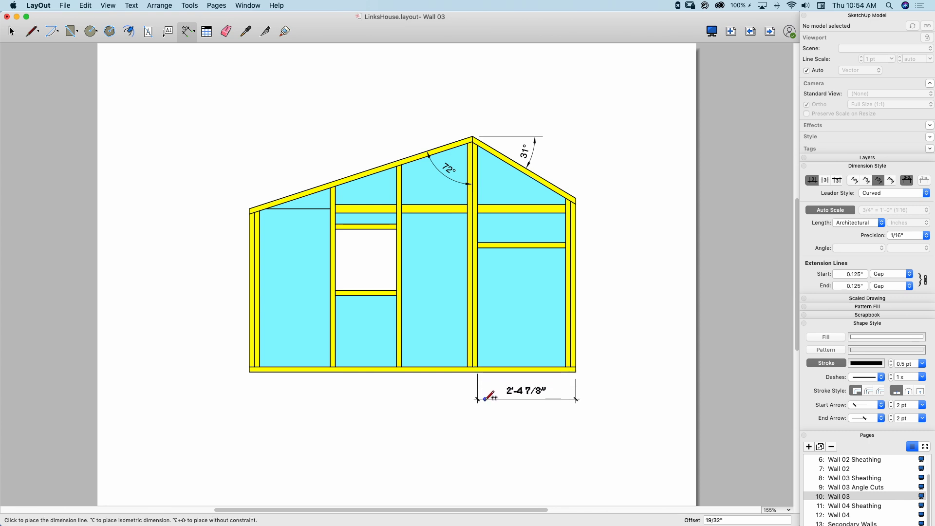
pyautogui.click(485, 404)
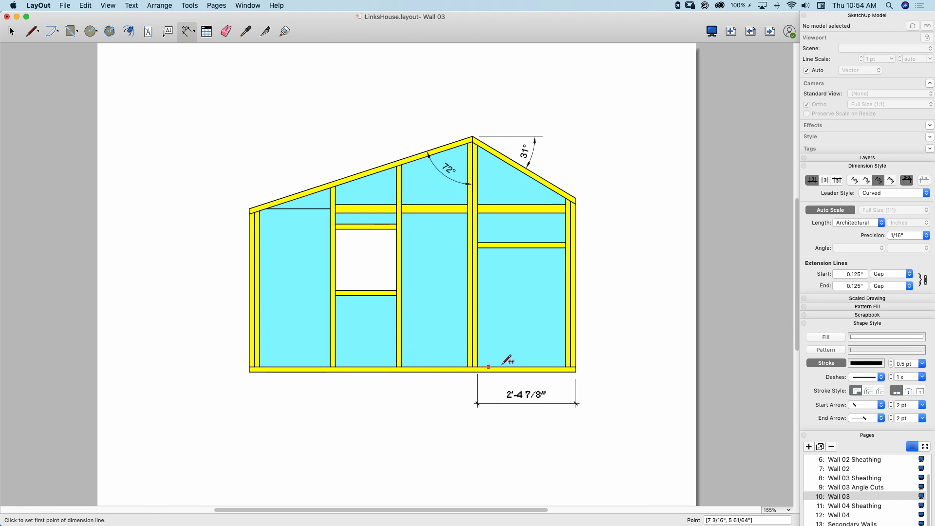
pyautogui.click(576, 372)
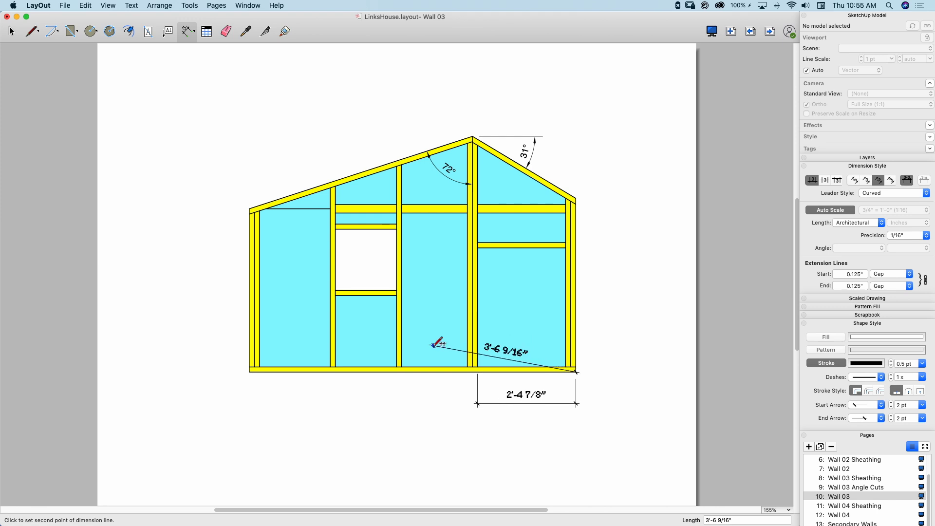
pyautogui.click(402, 367)
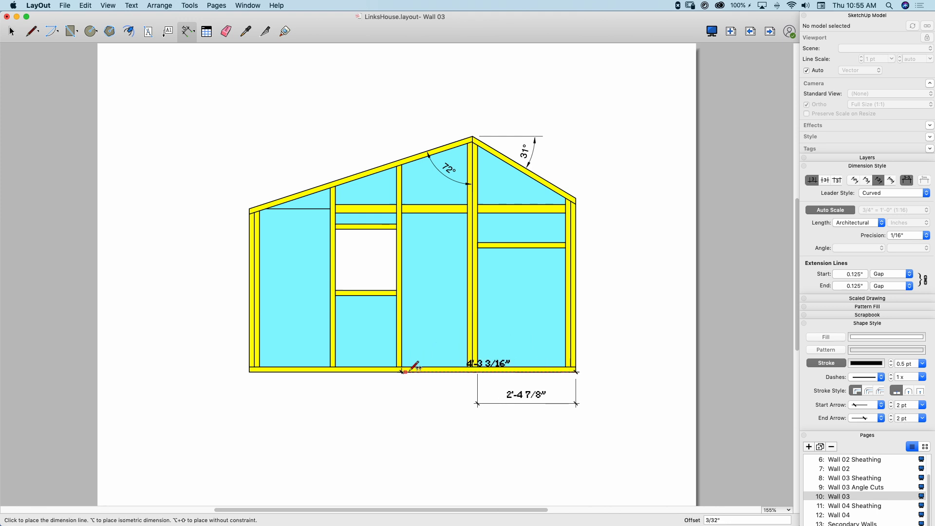
pyautogui.click(415, 405)
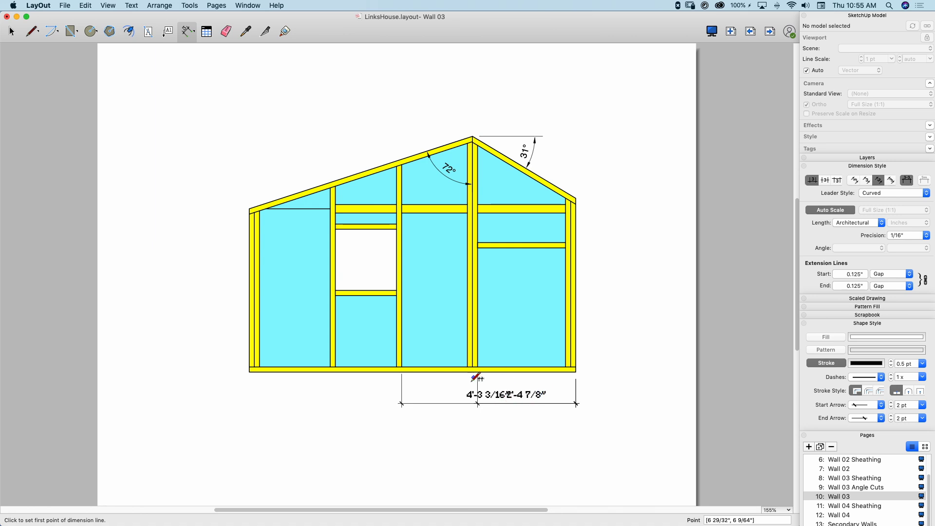
pyautogui.click(573, 365)
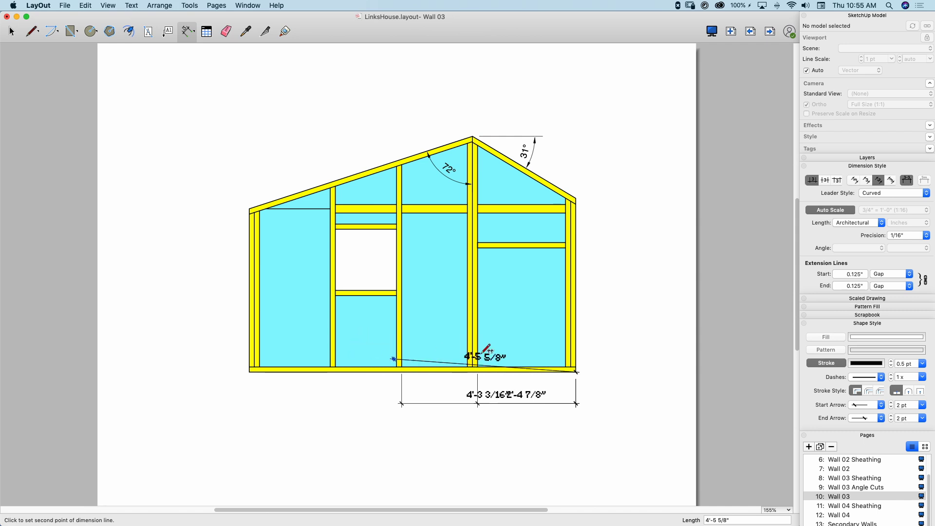
pyautogui.click(338, 366)
pyautogui.click(380, 403)
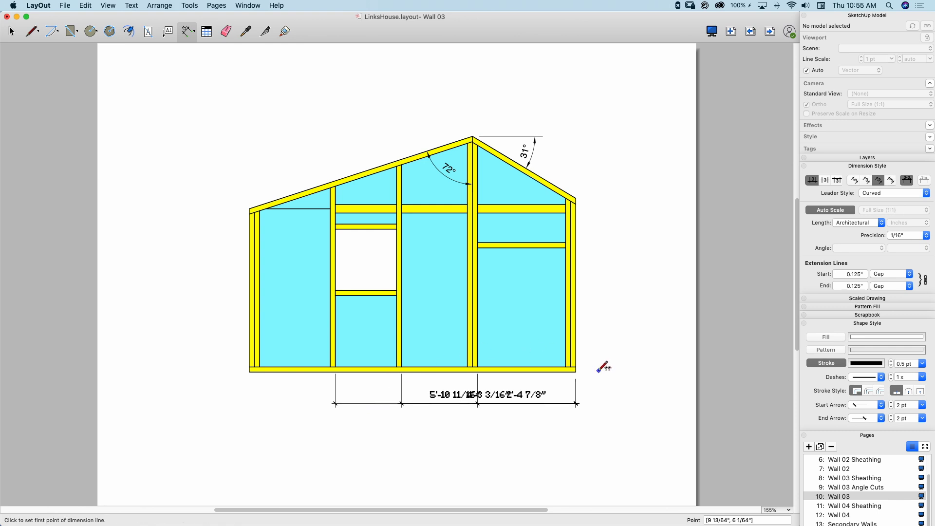
pyautogui.click(576, 371)
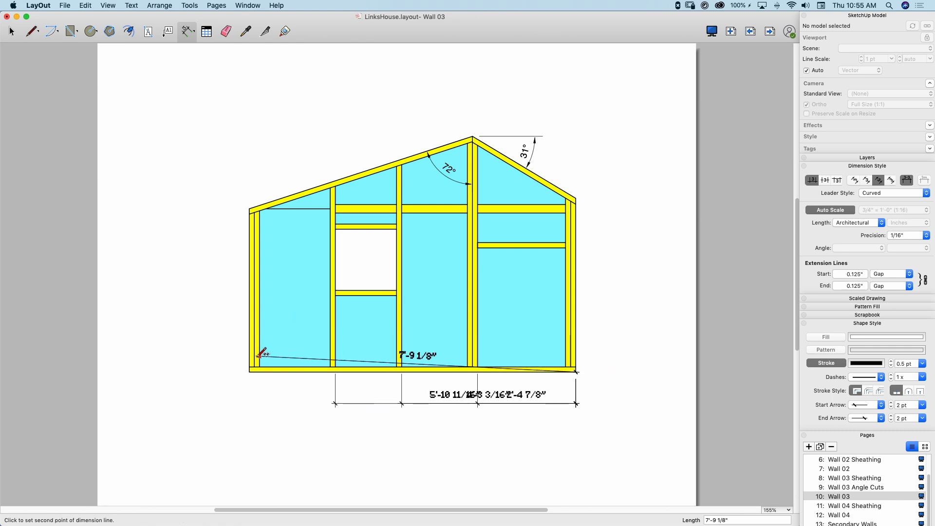
pyautogui.click(260, 367)
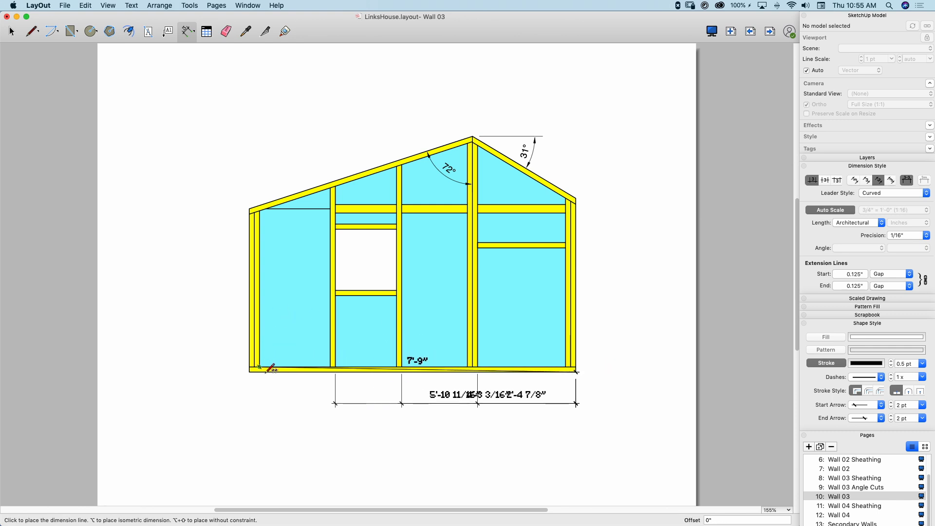
pyautogui.click(285, 403)
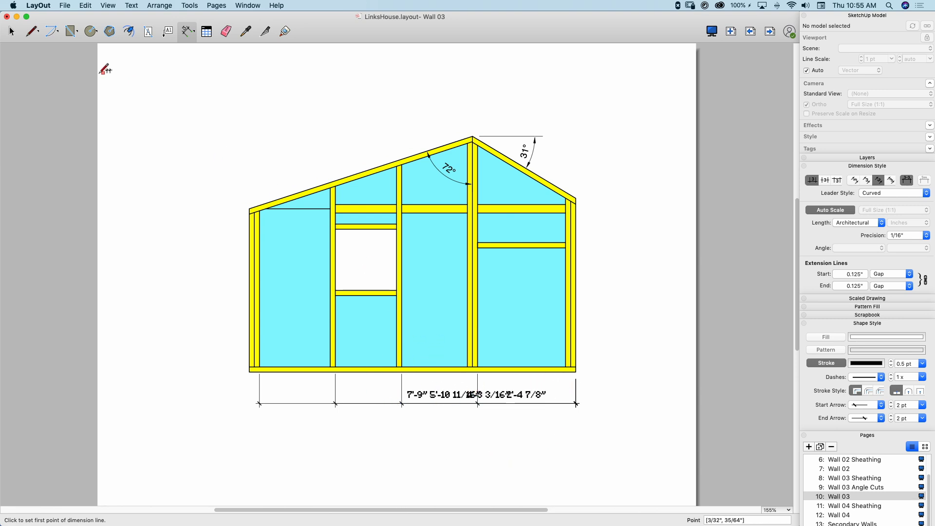
pyautogui.click(12, 31)
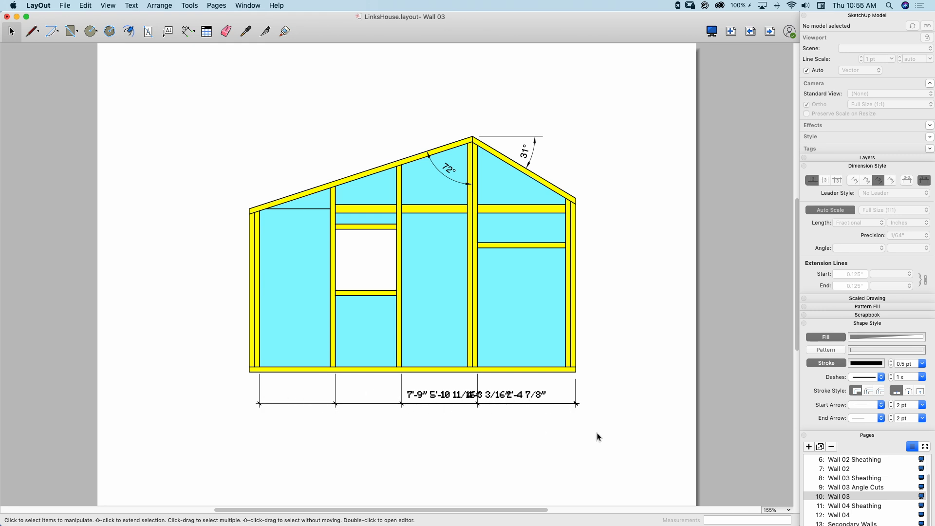
# - Give the base dimension chain a filled-dot start and a filled-arrowhead end
pyautogui.moveTo(587, 415); pyautogui.dragTo(250, 396)
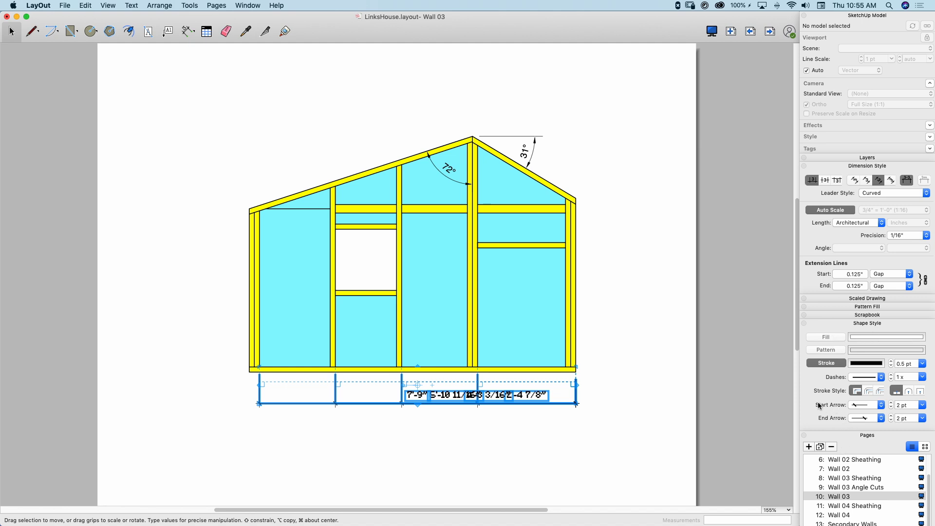
pyautogui.click(870, 407)
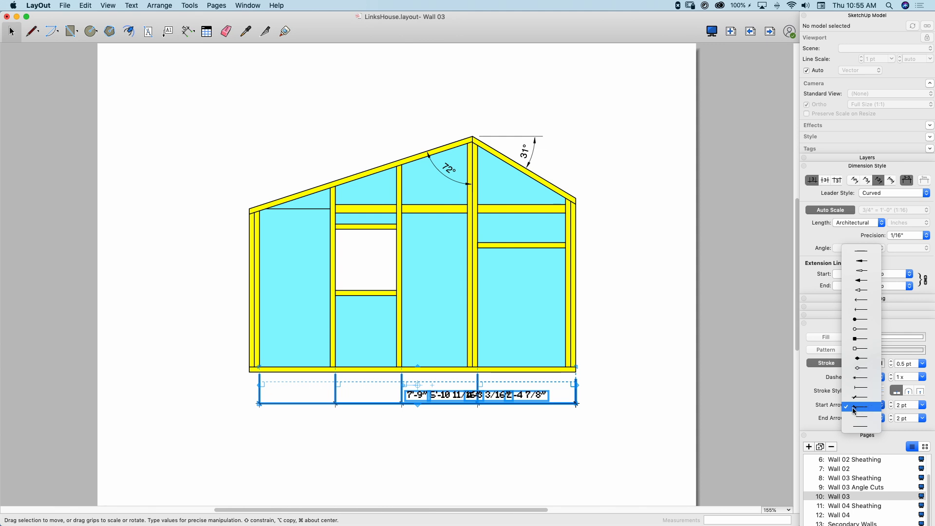
pyautogui.click(856, 320)
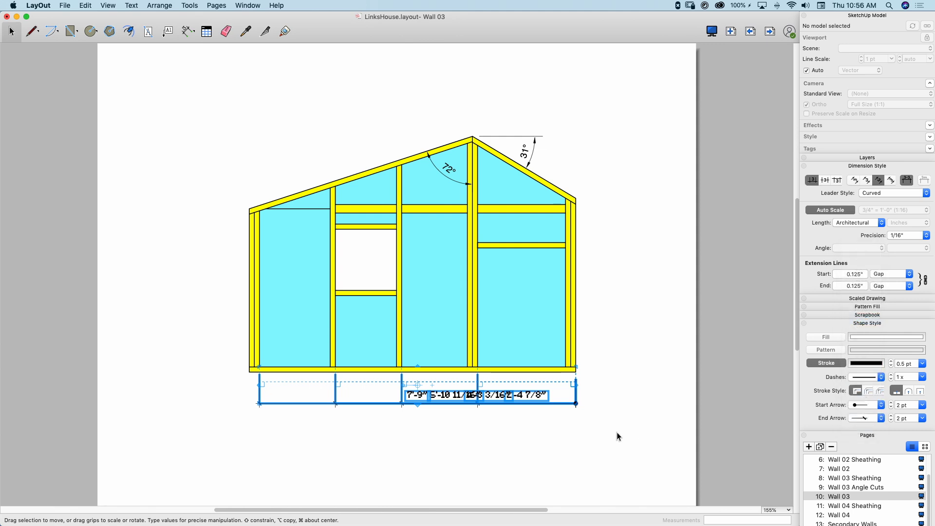
pyautogui.click(537, 373)
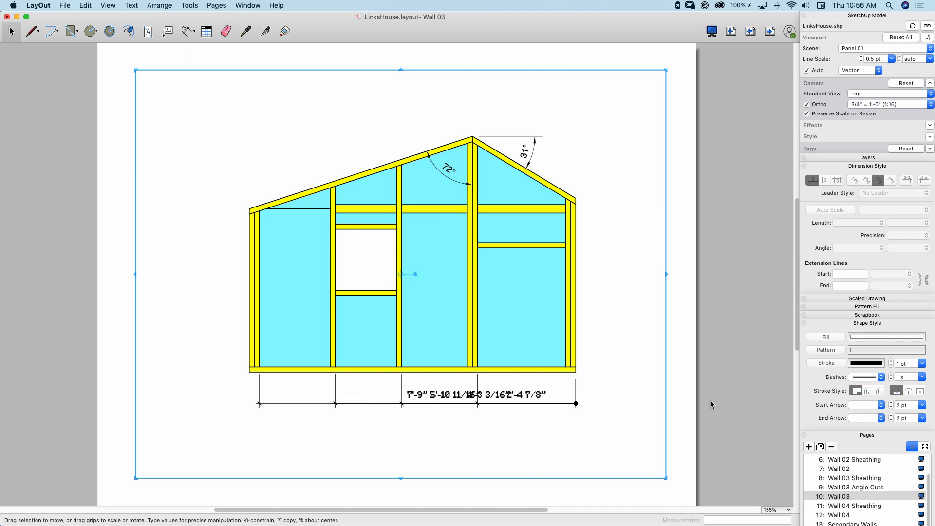
pyautogui.click(624, 408)
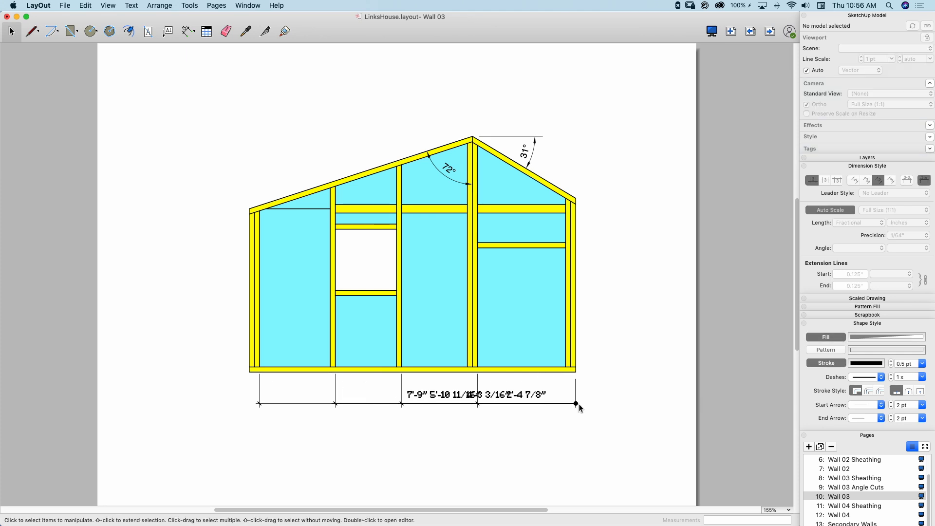
pyautogui.moveTo(583, 417); pyautogui.dragTo(255, 393)
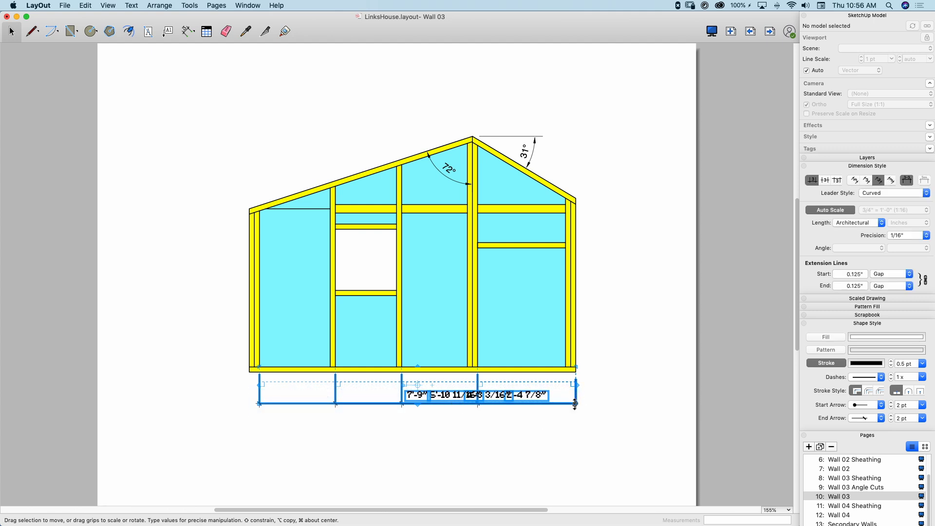
pyautogui.click(880, 419)
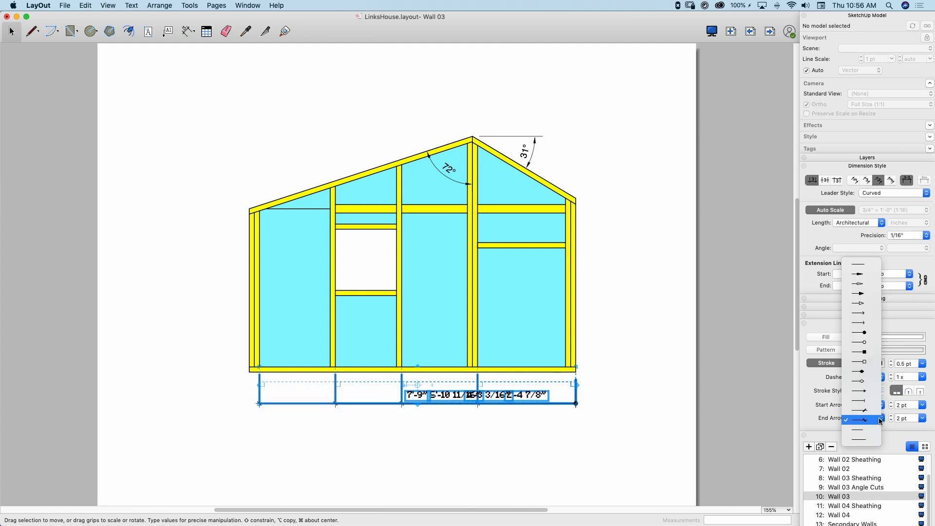
pyautogui.click(857, 295)
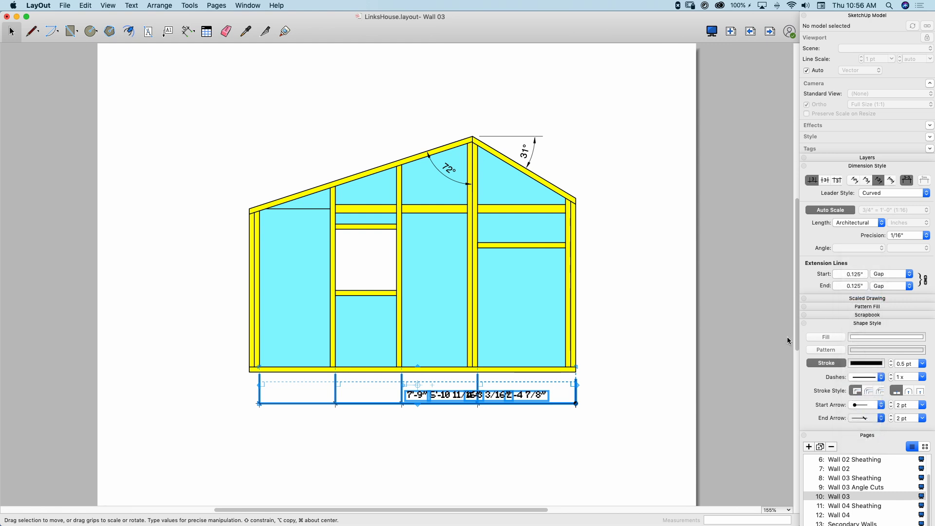
pyautogui.click(679, 376)
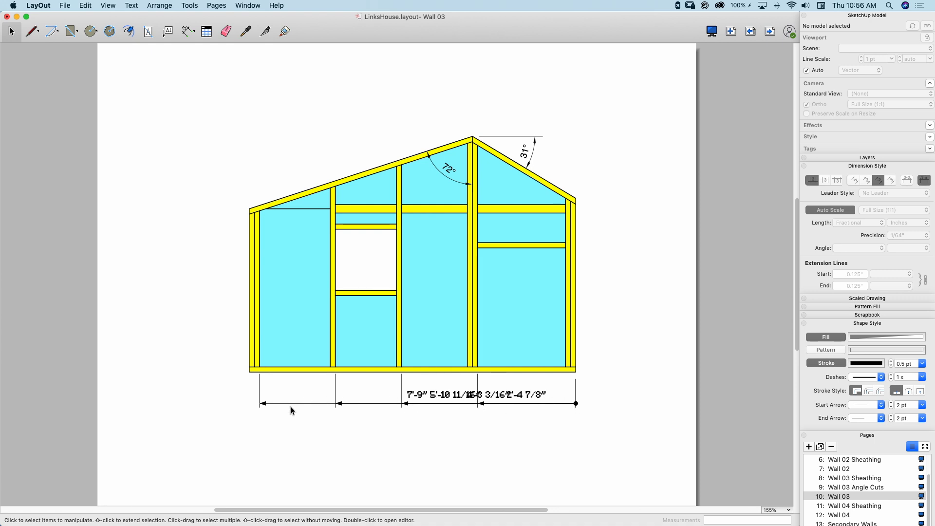
# - Drag the 7'-9" and 5'-10 11/16" labels left onto their own spans
pyautogui.click(412, 394)
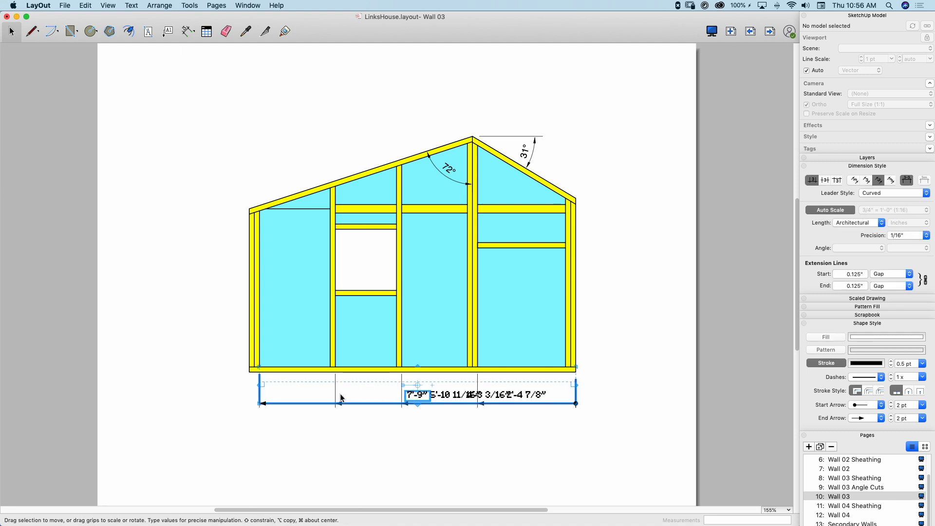
pyautogui.doubleClick(415, 394)
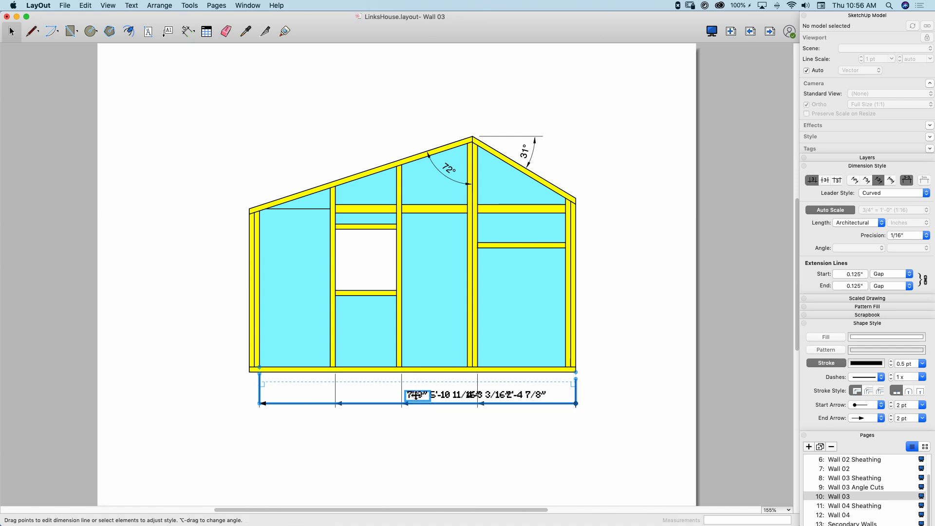
pyautogui.moveTo(415, 394); pyautogui.dragTo(294, 396)
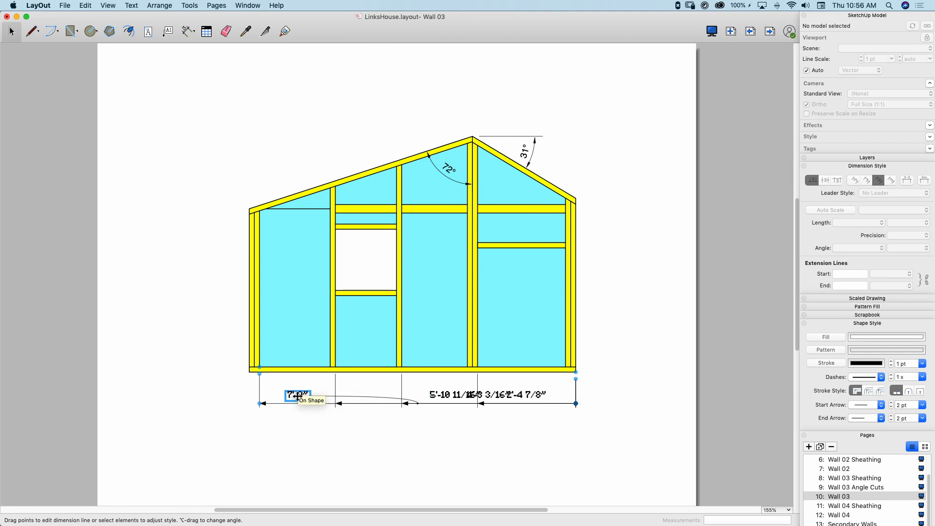
pyautogui.click(441, 398)
pyautogui.doubleClick(440, 394)
pyautogui.moveTo(444, 395); pyautogui.dragTo(358, 395)
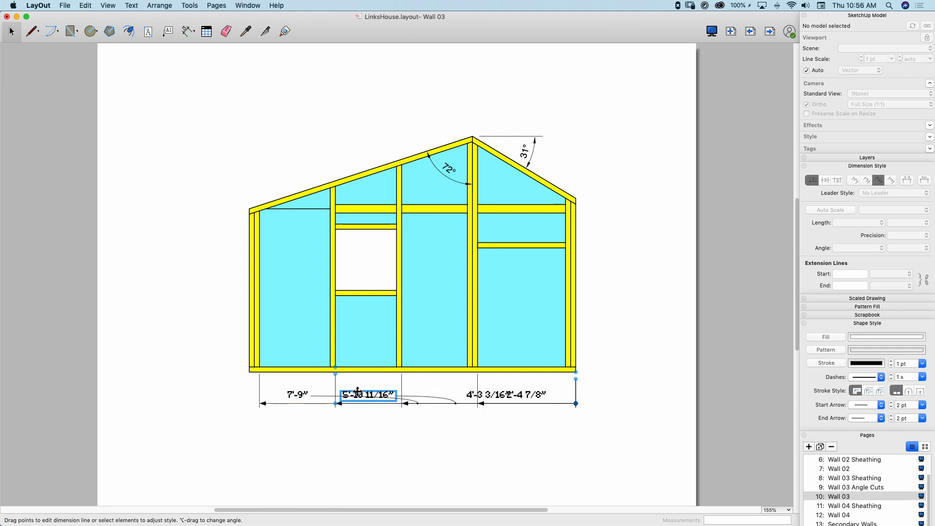
pyautogui.press('Escape')
# - Move the 4'-3 3/16" label over its span, then select all four base dimensions
pyautogui.click(484, 398)
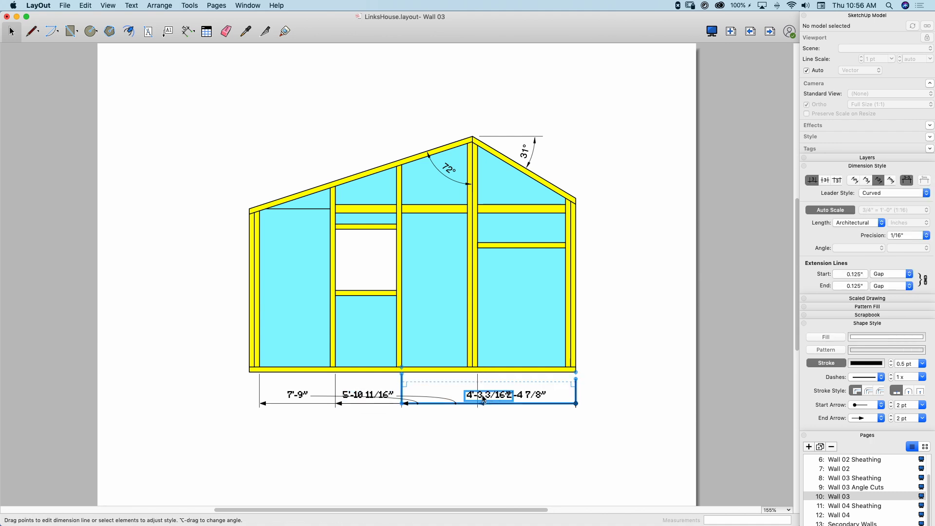
pyautogui.moveTo(484, 394); pyautogui.dragTo(451, 399)
pyautogui.scroll(2, 432, 394)
pyautogui.scroll(9, 425, 391)
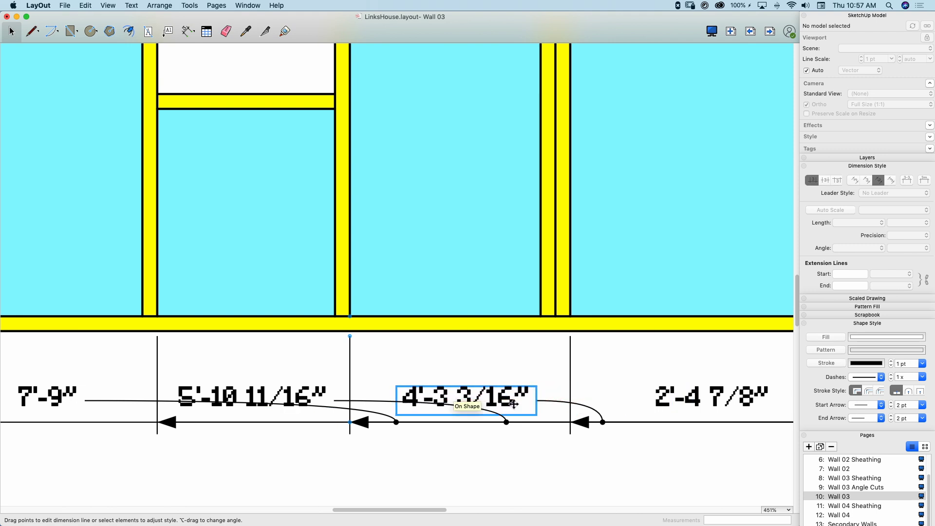
pyautogui.scroll(-5, 288, 412)
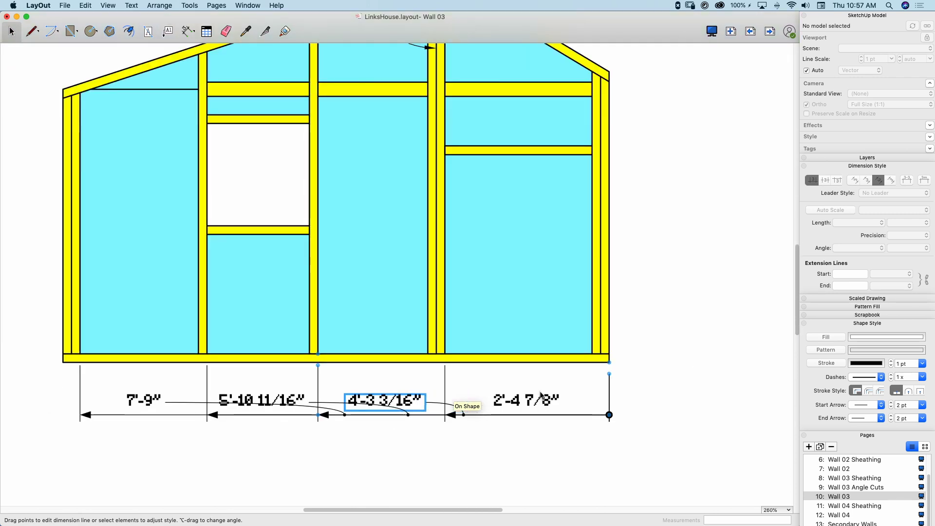
pyautogui.scroll(-3, 476, 416)
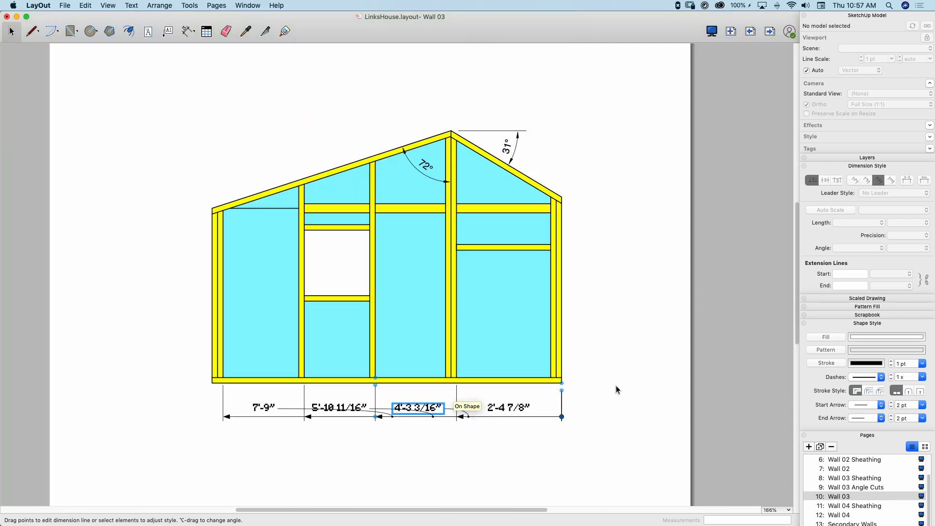
pyautogui.click(715, 382)
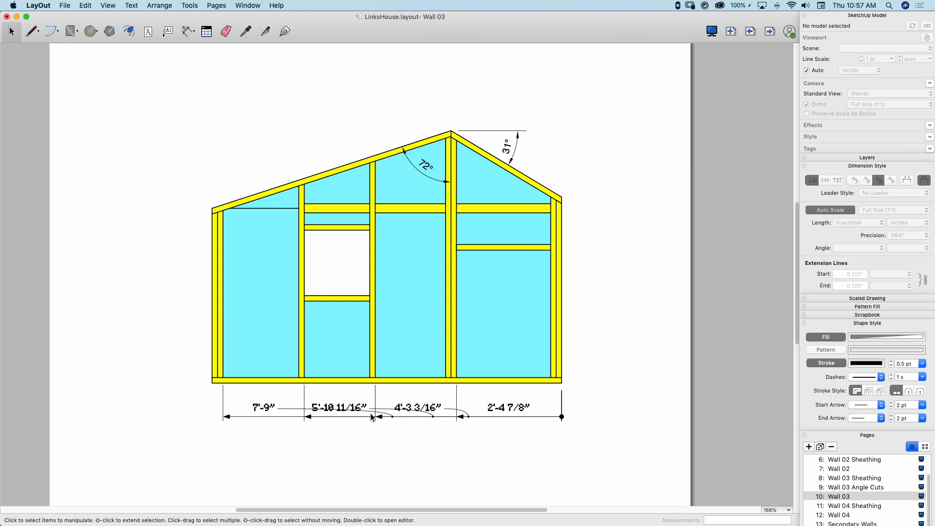
pyautogui.moveTo(481, 427); pyautogui.dragTo(278, 428)
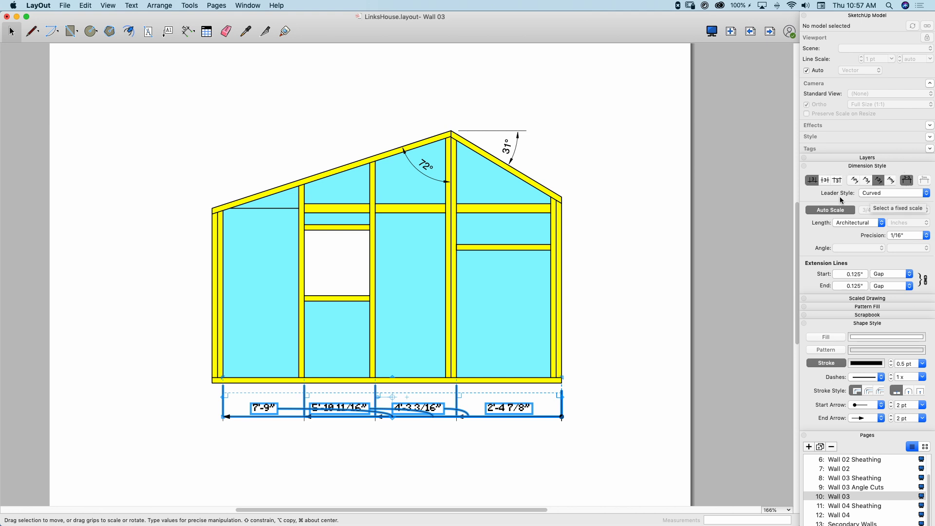
# - Set the selected dimensions' leader style to No Leader
pyautogui.click(876, 195)
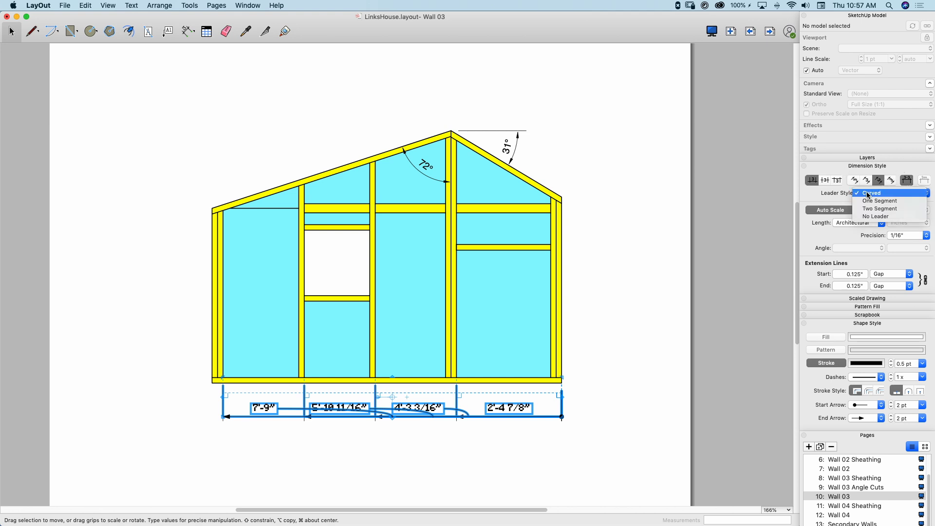
pyautogui.click(870, 217)
pyautogui.click(702, 283)
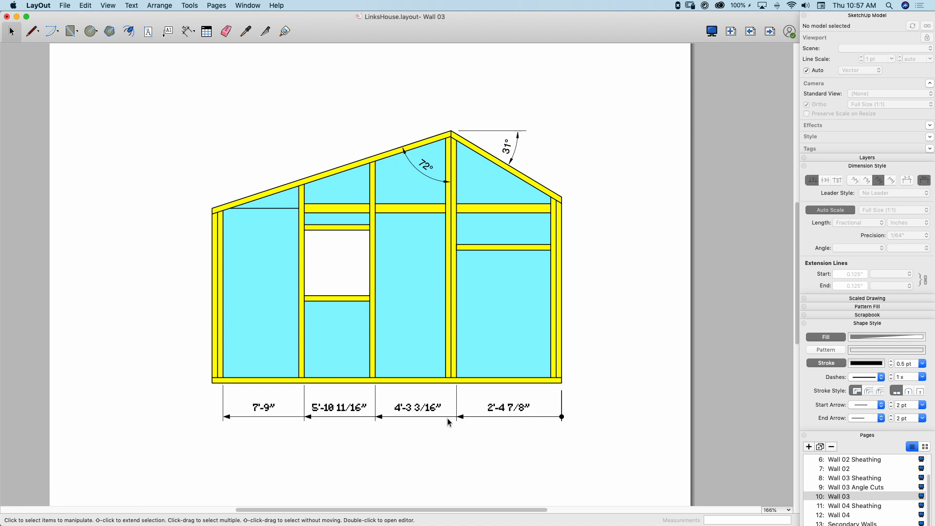
# - Select the whole base dimension string and delete it
pyautogui.click(422, 412)
pyautogui.click(223, 405)
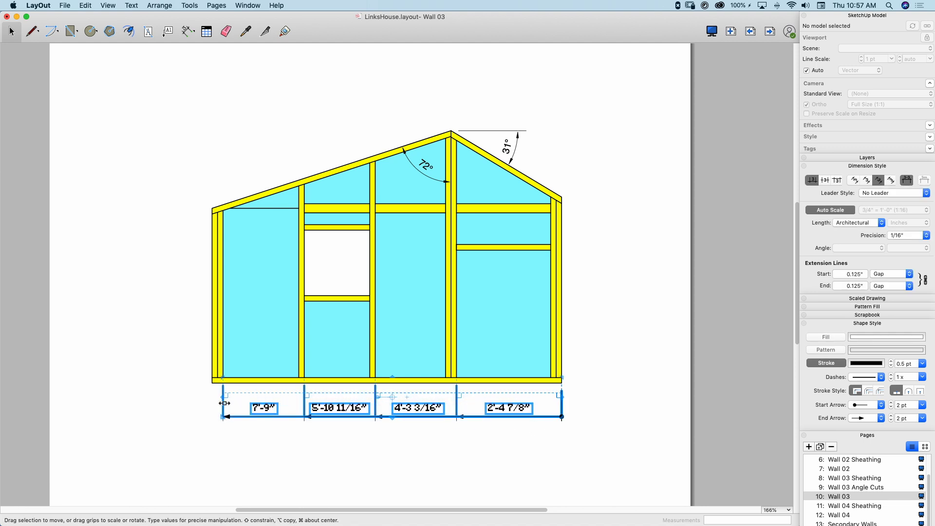
pyautogui.press('Delete')
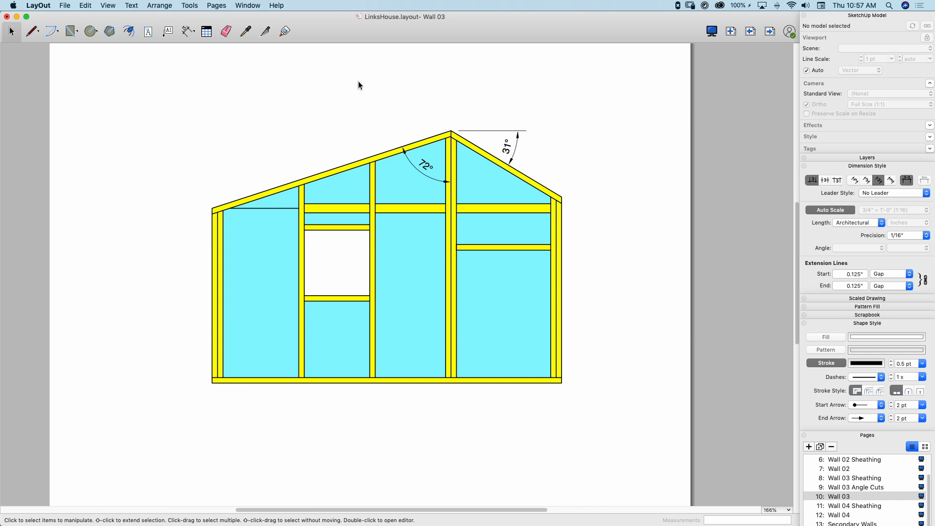
# - With the Linear Dimension tool, set a dot end, arrowhead start and No Leader
pyautogui.click(187, 32)
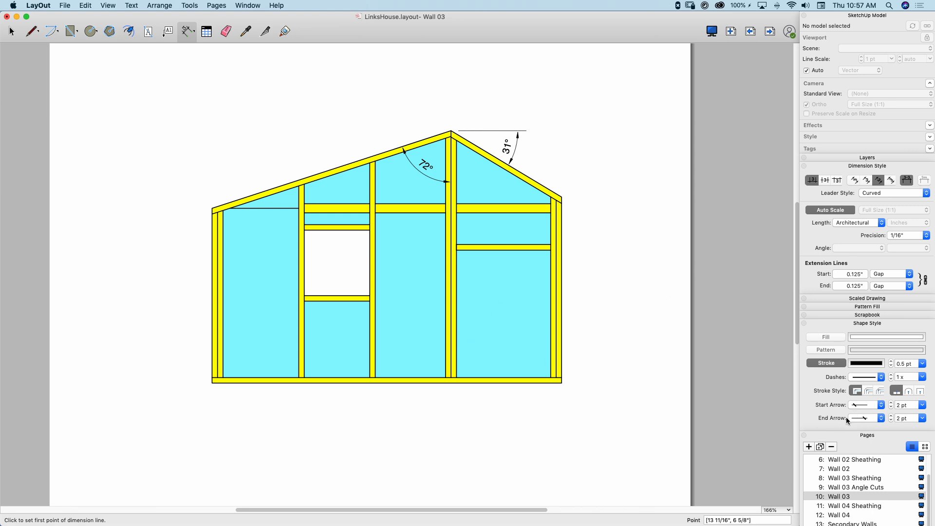
pyautogui.click(882, 418)
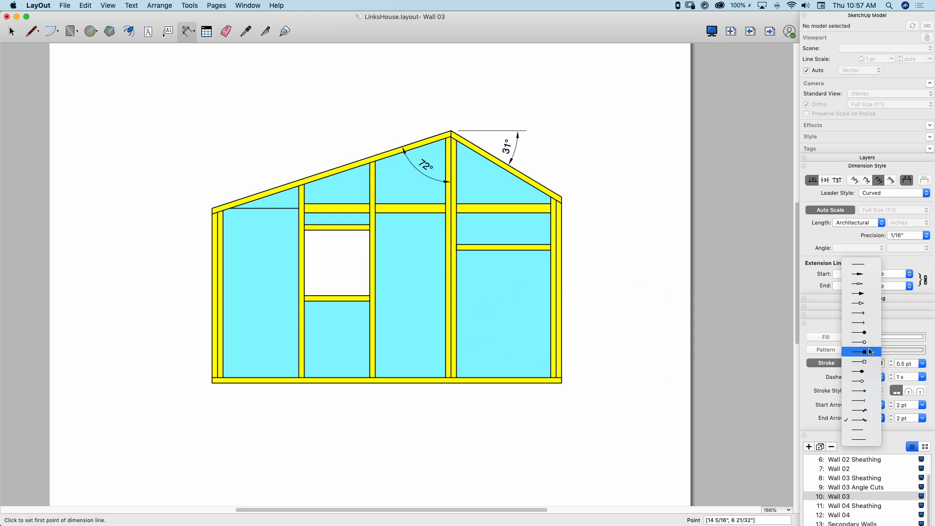
pyautogui.click(864, 363)
pyautogui.click(881, 407)
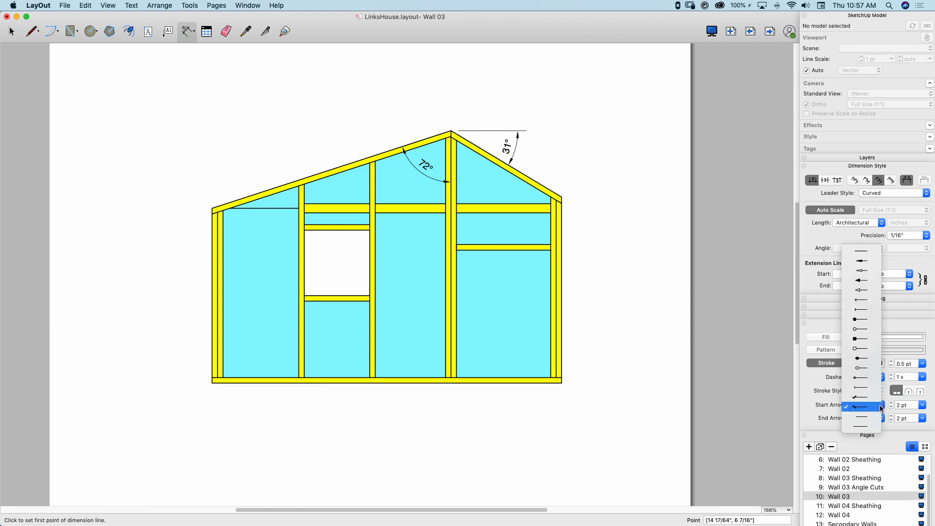
pyautogui.click(870, 283)
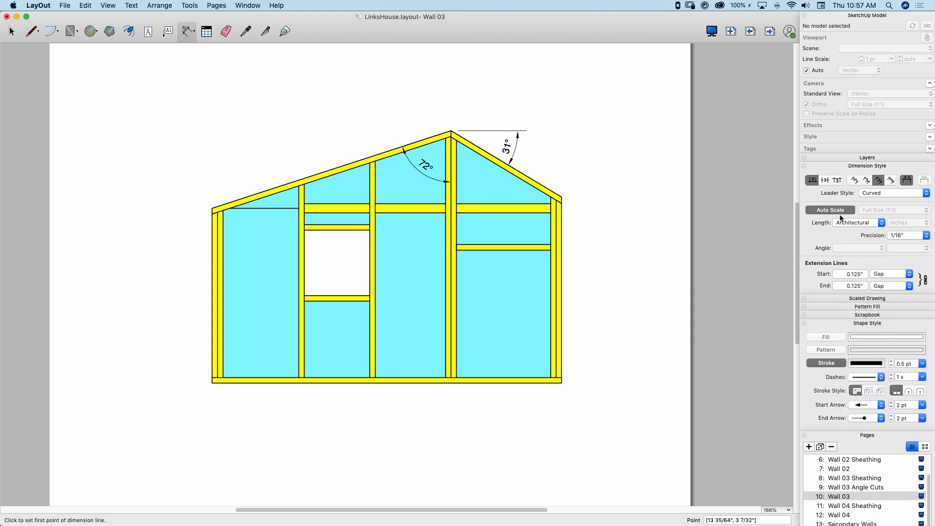
pyautogui.click(896, 192)
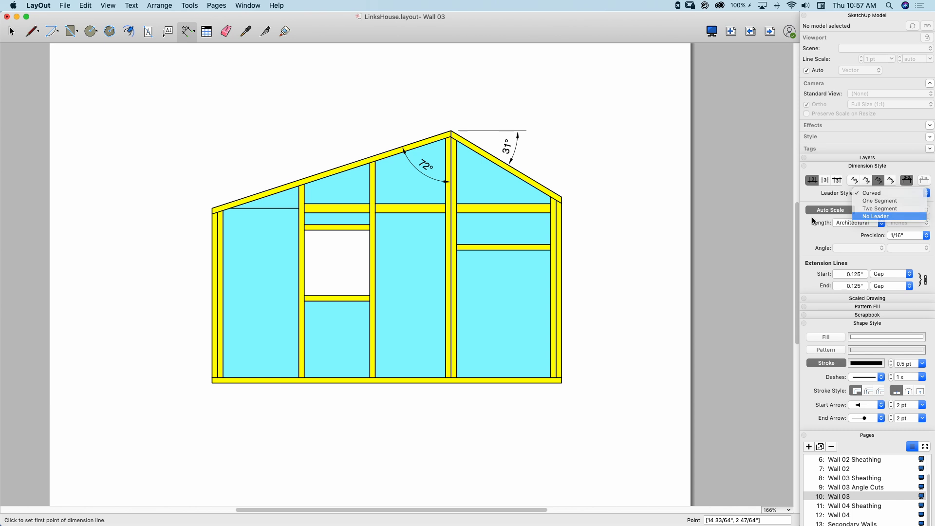
pyautogui.click(895, 214)
# - Try out the 2'-4 7/8" and 4'-3 3/16" base dimensions, then undo them
pyautogui.click(561, 382)
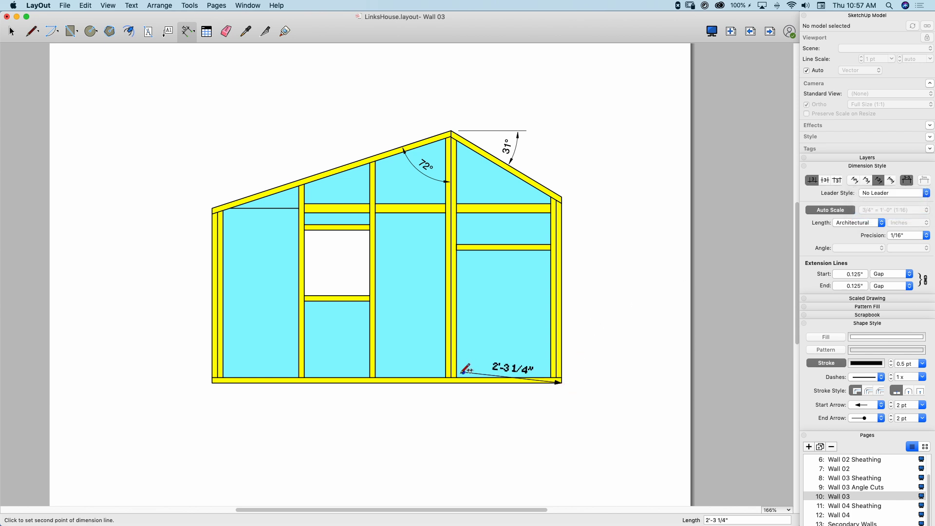
pyautogui.click(456, 382)
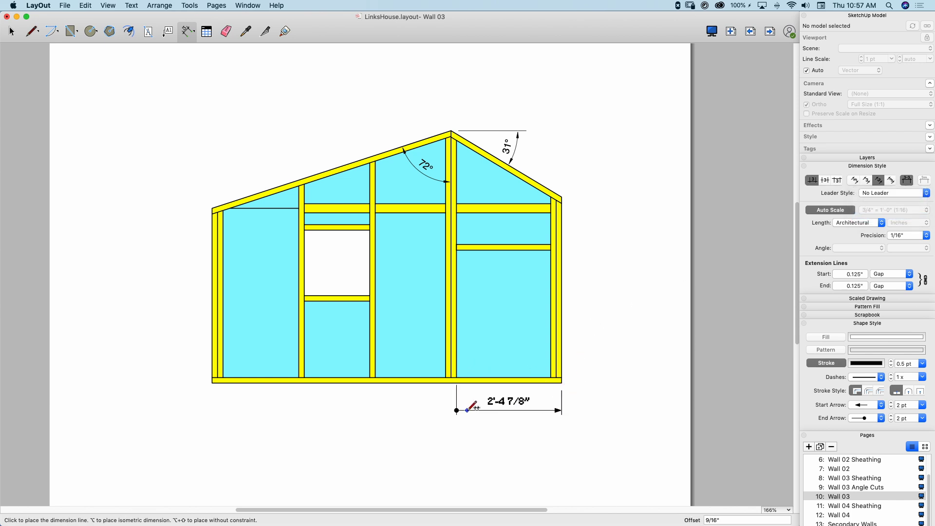
pyautogui.click(468, 410)
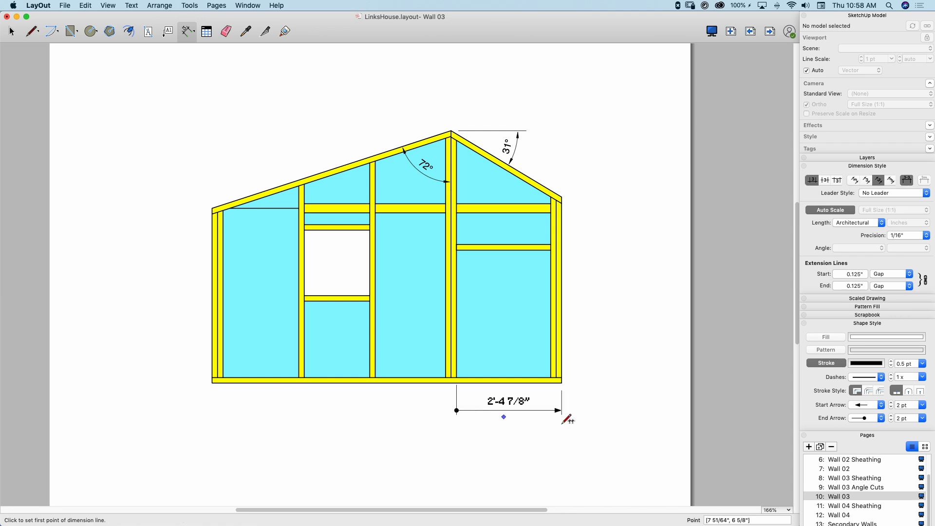
pyautogui.click(562, 382)
pyautogui.click(375, 382)
pyautogui.click(385, 409)
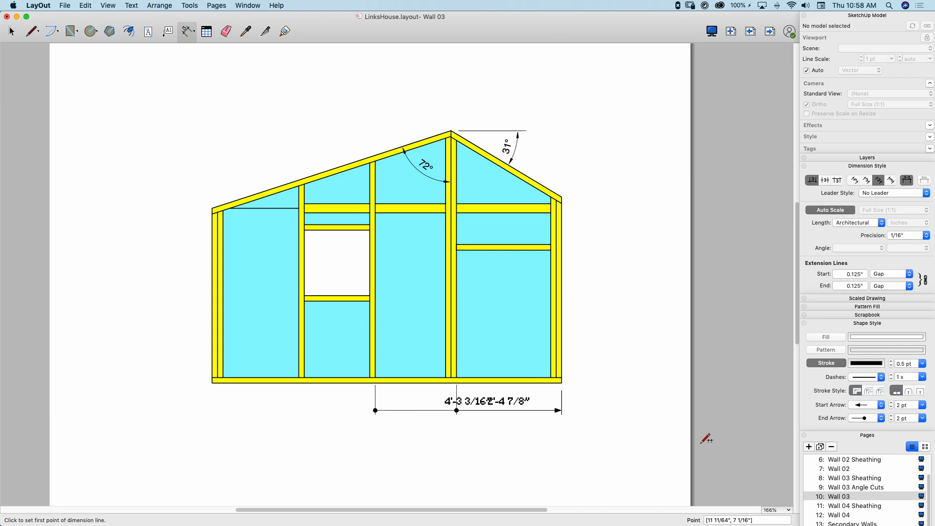
pyautogui.press('super+z')
pyautogui.press('super+z')
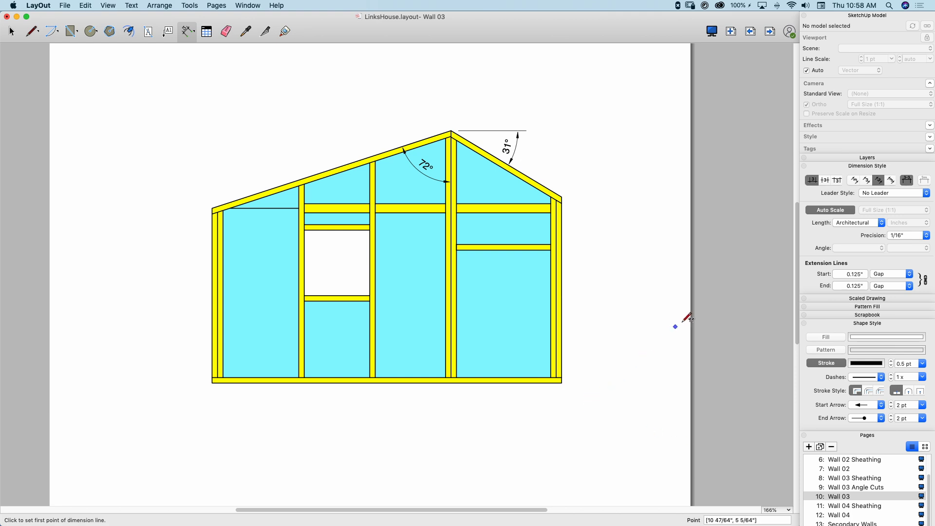
# - Switch the arrows to a filled-dot start and a filled-arrowhead end
pyautogui.click(875, 408)
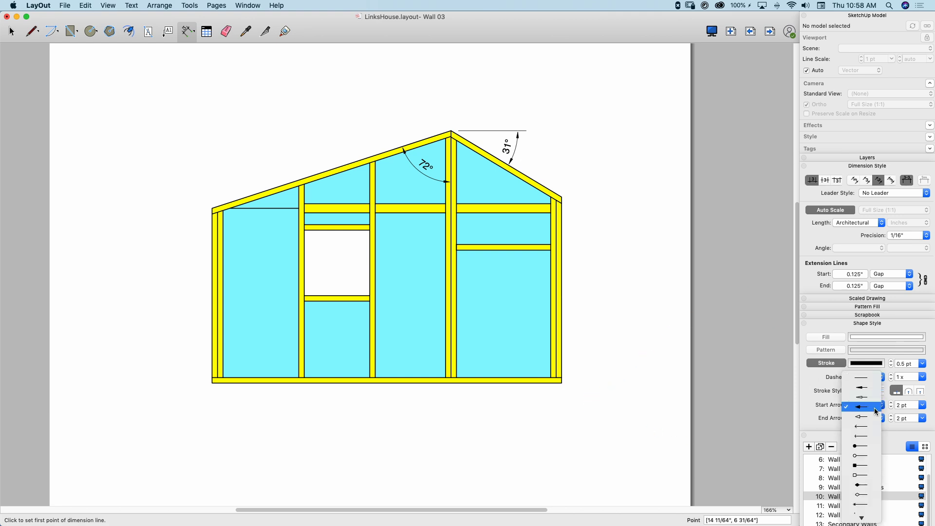
pyautogui.click(862, 445)
pyautogui.click(874, 418)
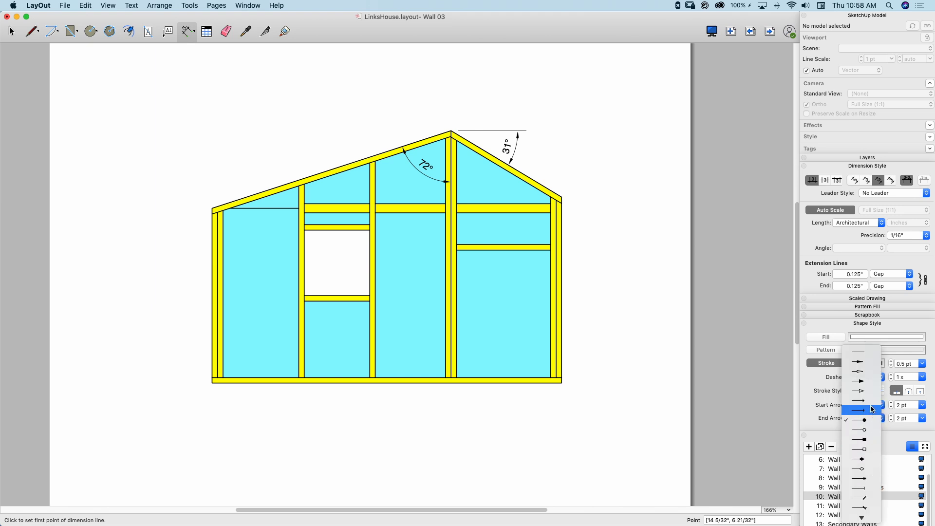
pyautogui.click(869, 381)
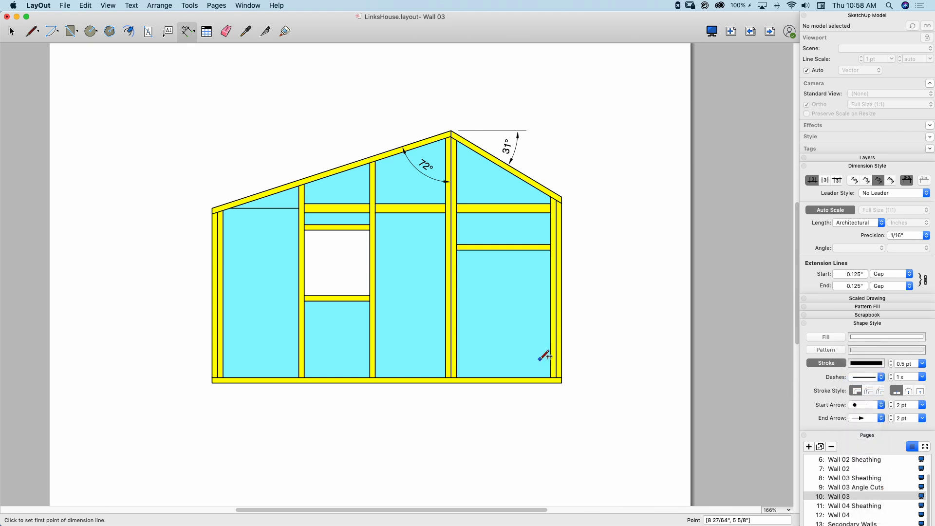
# - Dimension 2'-4 7/8", 4'-3 3/16", 5'-10 11/16" and 7'-9" from the bottom-right corner on one line
pyautogui.click(561, 382)
pyautogui.click(456, 382)
pyautogui.click(487, 414)
pyautogui.click(561, 382)
pyautogui.click(376, 377)
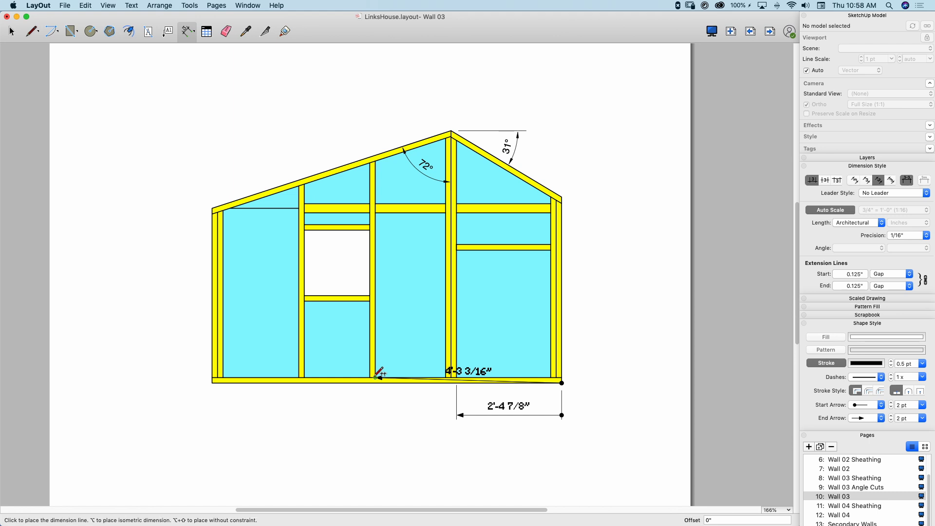
pyautogui.click(402, 412)
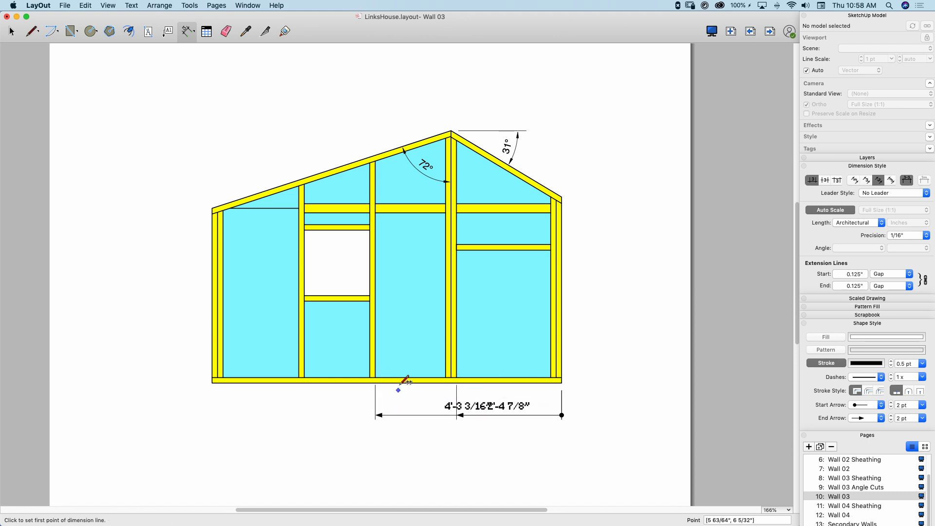
pyautogui.click(561, 383)
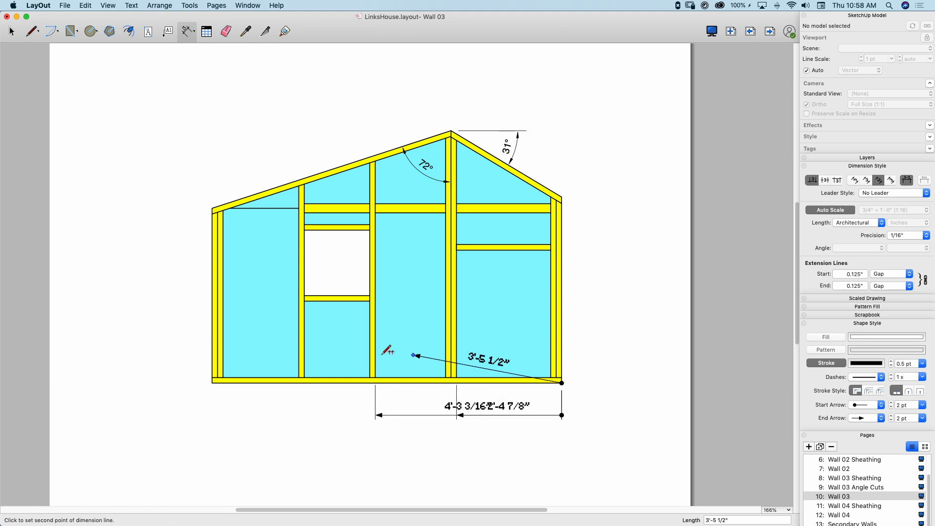
pyautogui.click(307, 374)
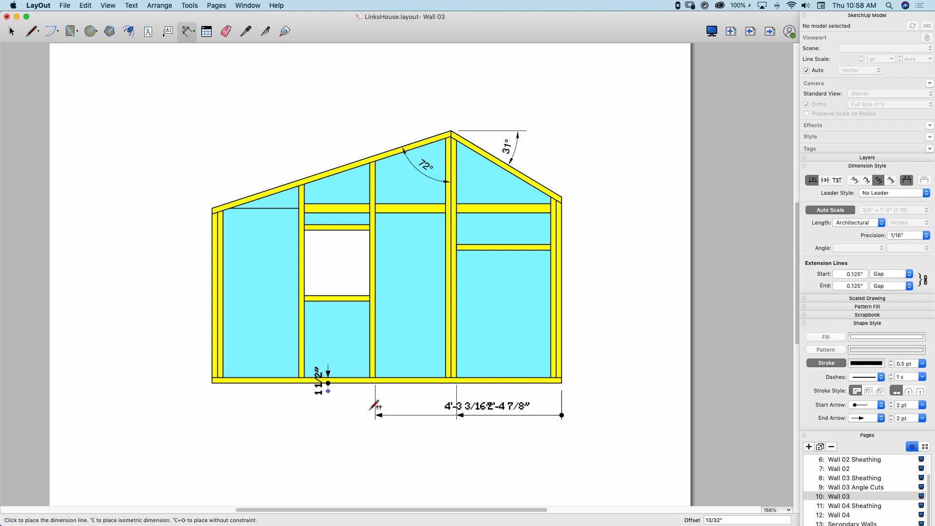
pyautogui.click(312, 414)
pyautogui.click(562, 382)
pyautogui.click(223, 377)
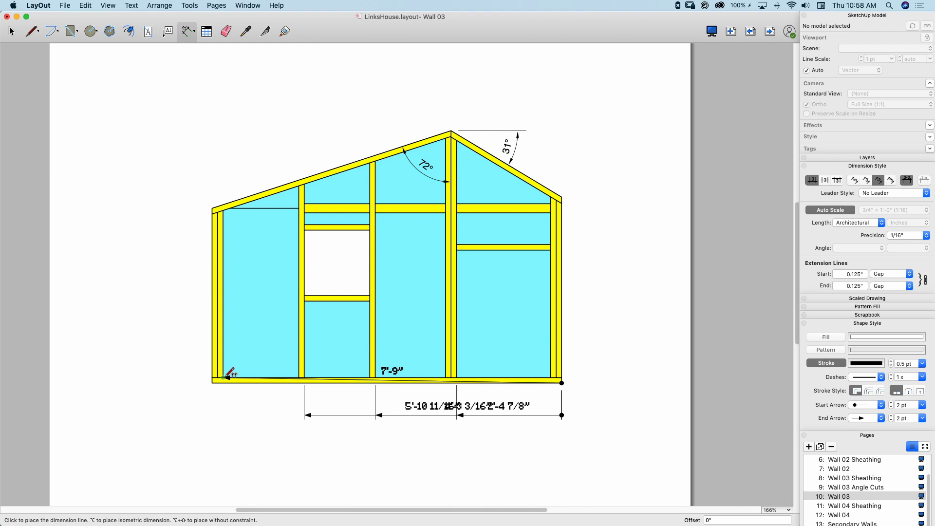
pyautogui.click(243, 414)
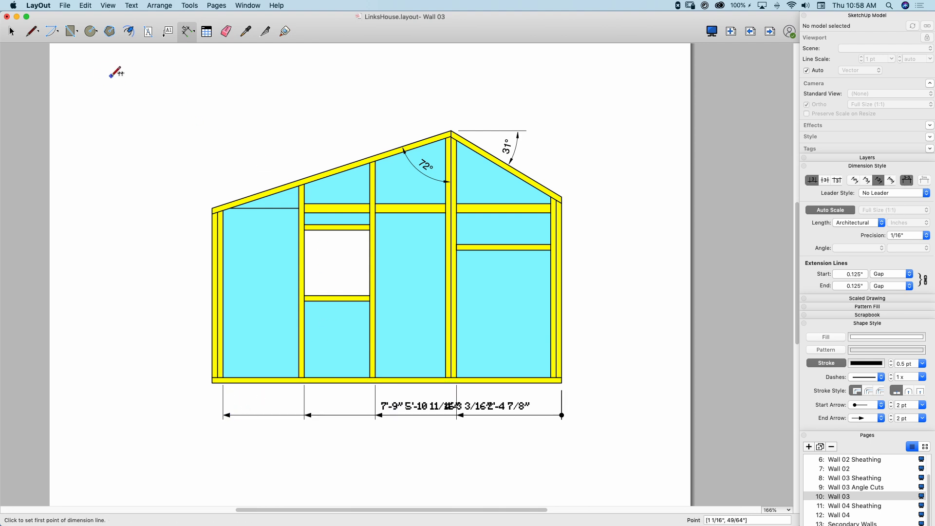
pyautogui.click(12, 32)
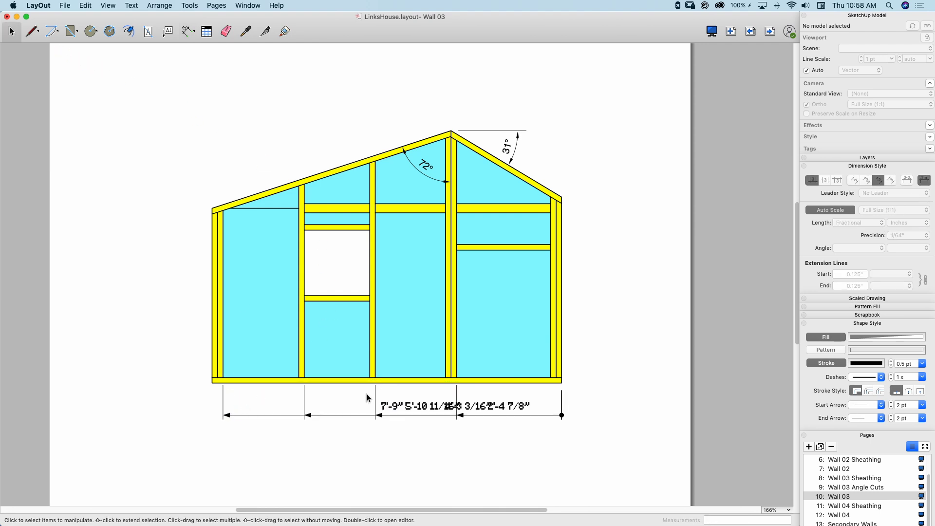
# - Move the 7'-9" label into the leftmost bay and the 5'-10 11/16" label into its bay
pyautogui.click(387, 409)
pyautogui.moveTo(387, 409); pyautogui.dragTo(263, 405)
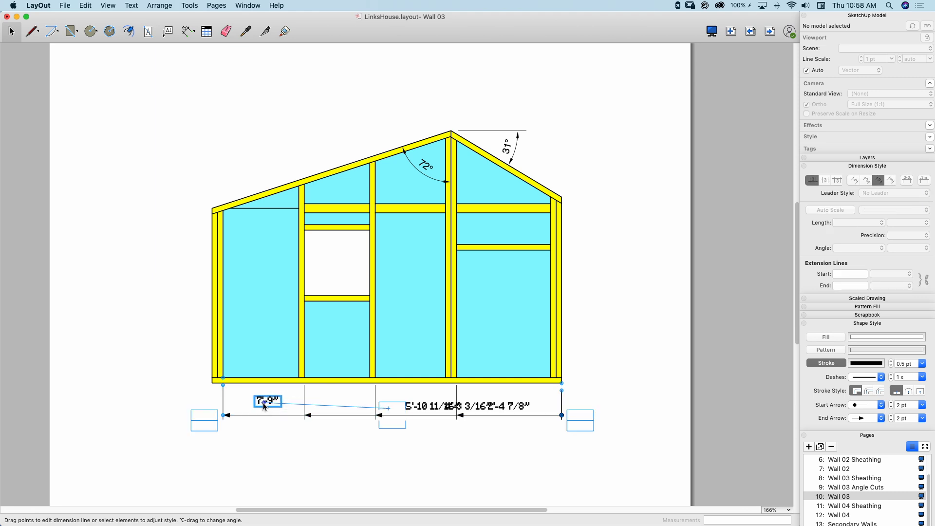
pyautogui.click(358, 407)
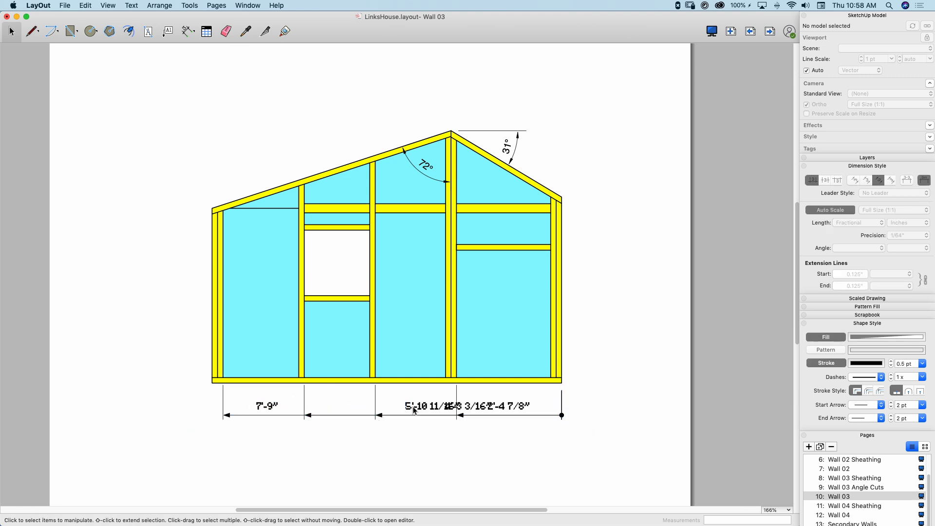
pyautogui.click(414, 408)
pyautogui.moveTo(420, 406); pyautogui.dragTo(326, 404)
pyautogui.scroll(5, 327, 400)
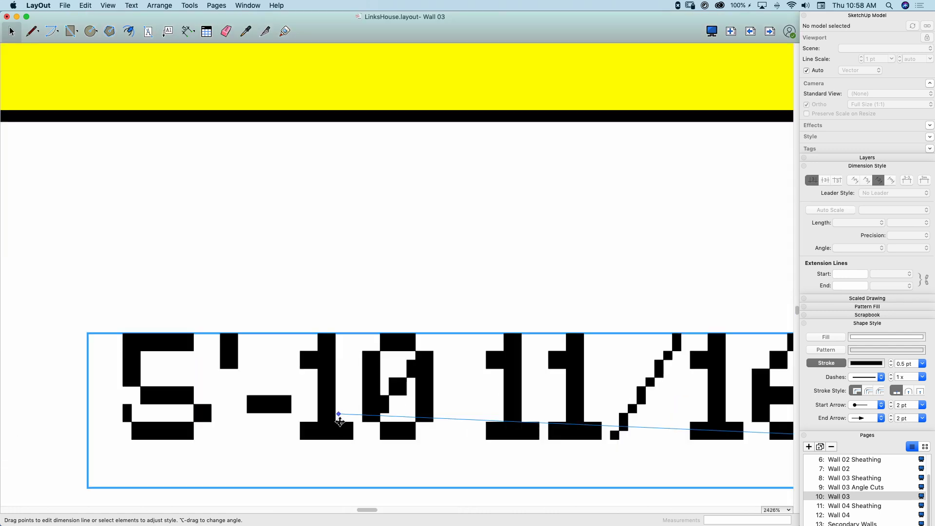
pyautogui.scroll(-10, 361, 408)
pyautogui.scroll(6, 362, 408)
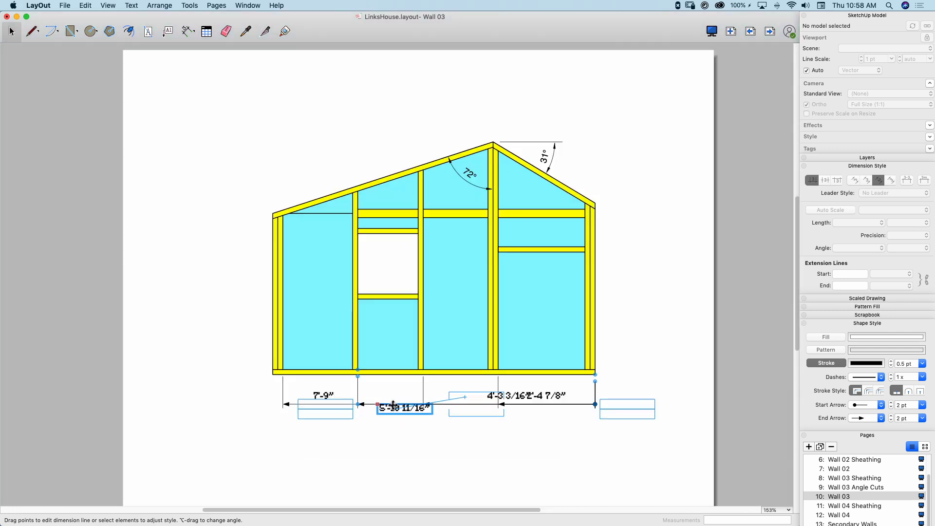
pyautogui.scroll(2, 376, 389)
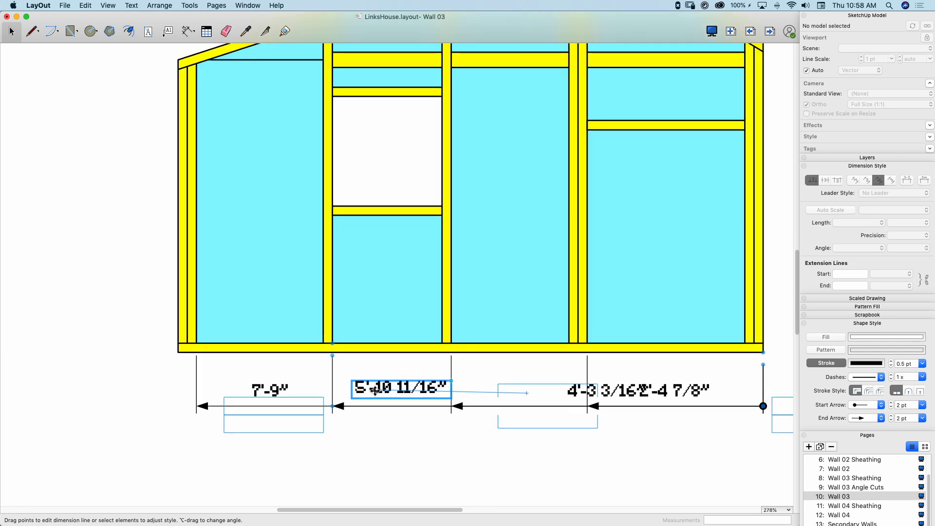
pyautogui.scroll(-1, 376, 391)
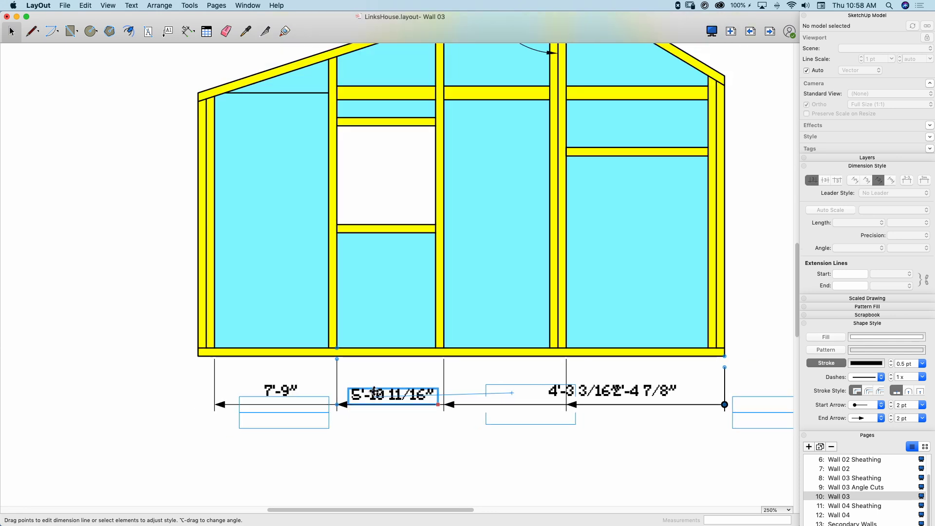
pyautogui.moveTo(376, 391); pyautogui.dragTo(376, 386)
pyautogui.press('Escape')
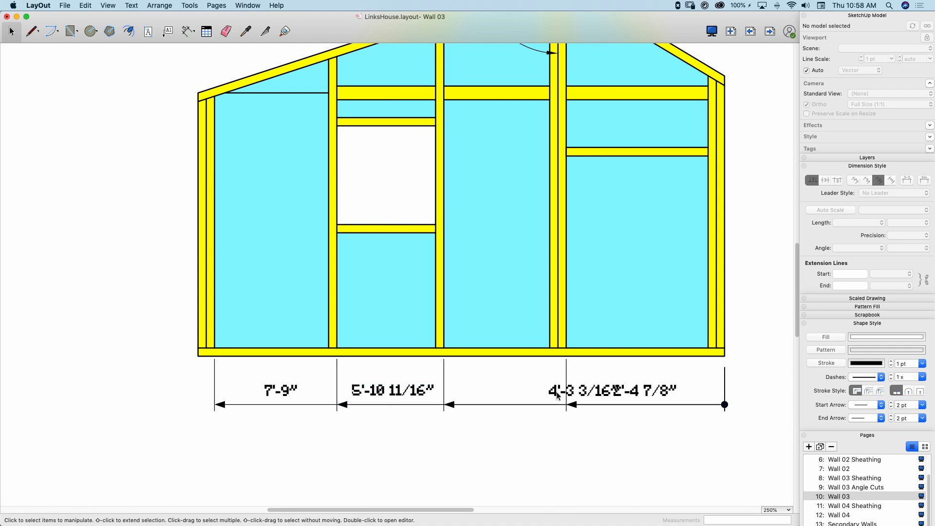
# - Undo a misplaced 4'-3 3/16" label move and select the wall drawing
pyautogui.moveTo(558, 396); pyautogui.dragTo(484, 391)
pyautogui.press('super+z')
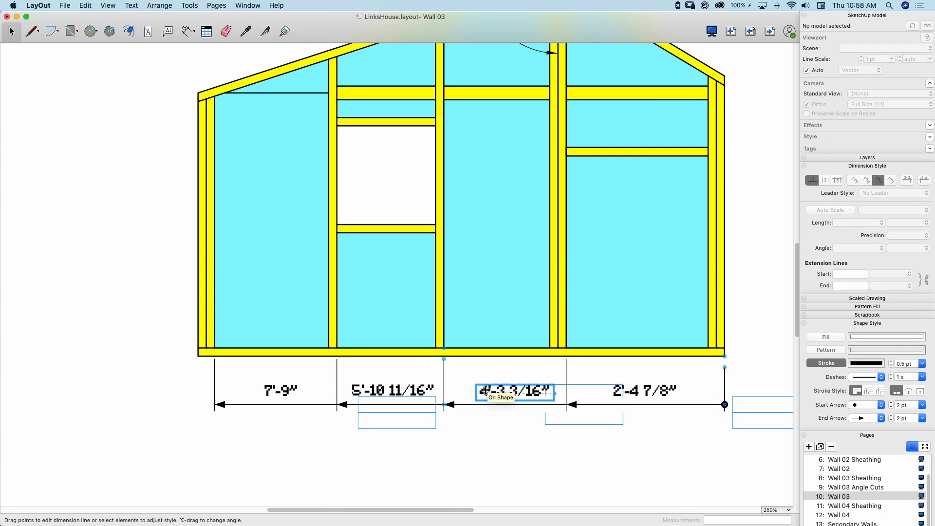
pyautogui.click(507, 431)
pyautogui.scroll(-3, 382, 427)
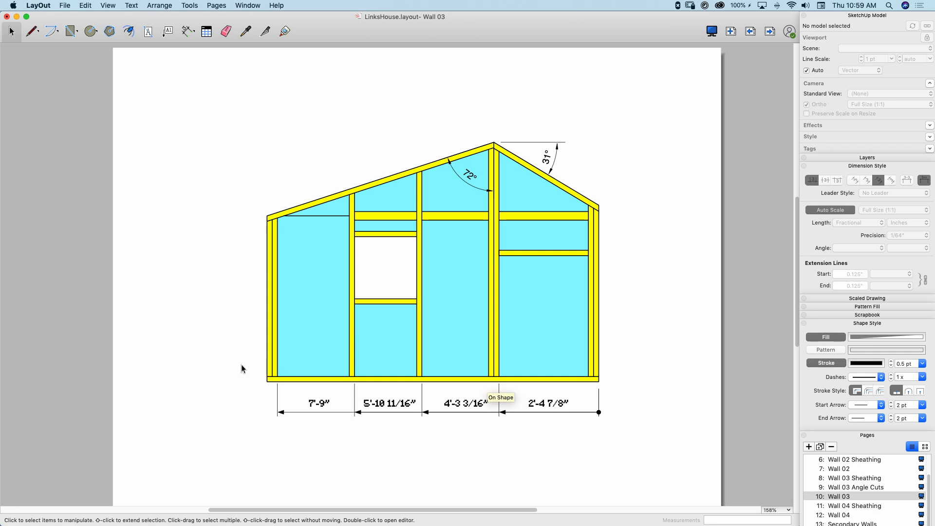
pyautogui.click(263, 361)
pyautogui.click(710, 340)
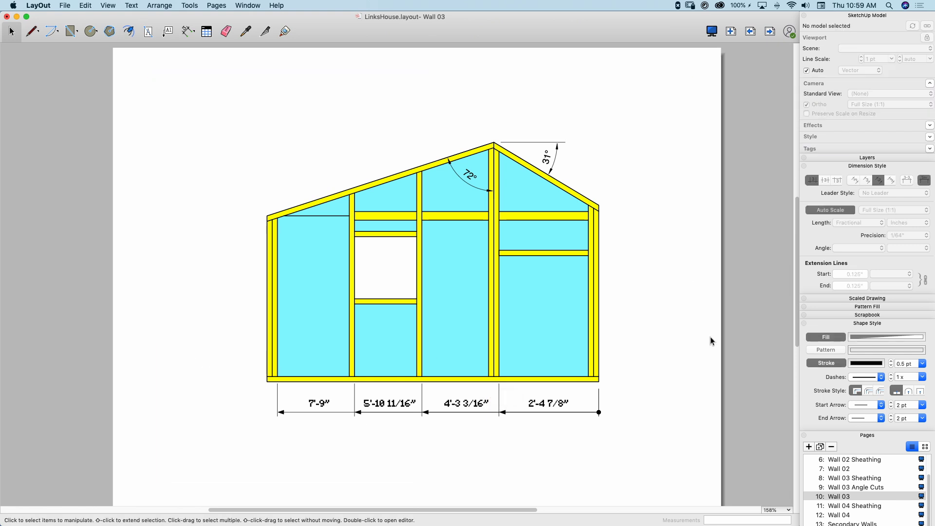